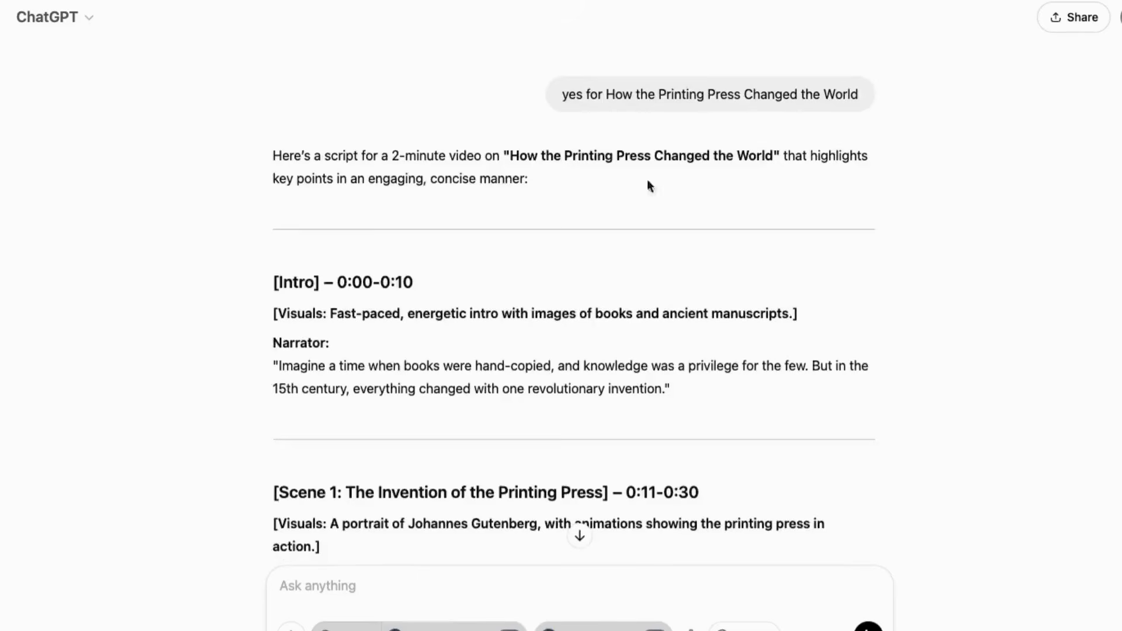
Read through the generated video script and the per-scene image prompts.
scroll(547, 201, down, 7)
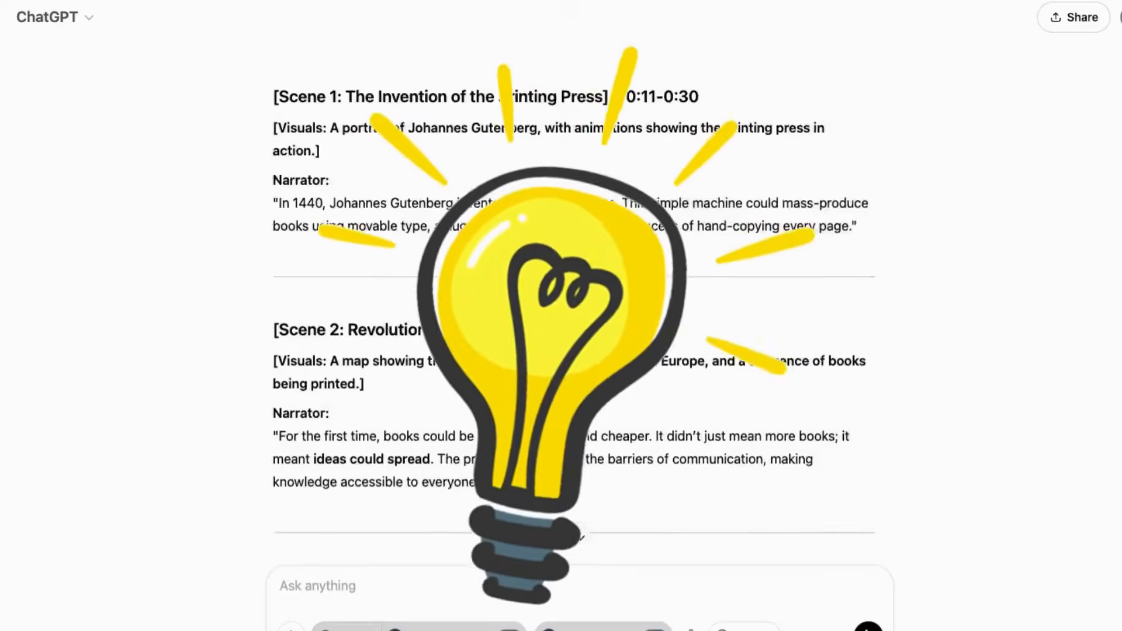
scroll(353, 170, up, 1)
scroll(353, 169, down, 20)
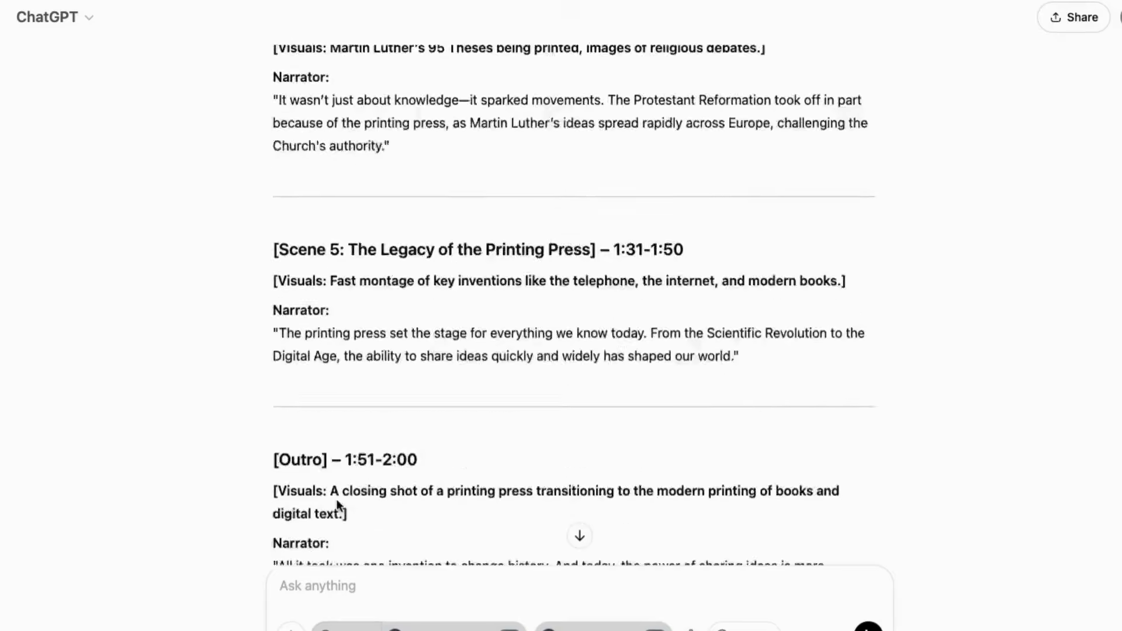
scroll(573, 304, down, 20)
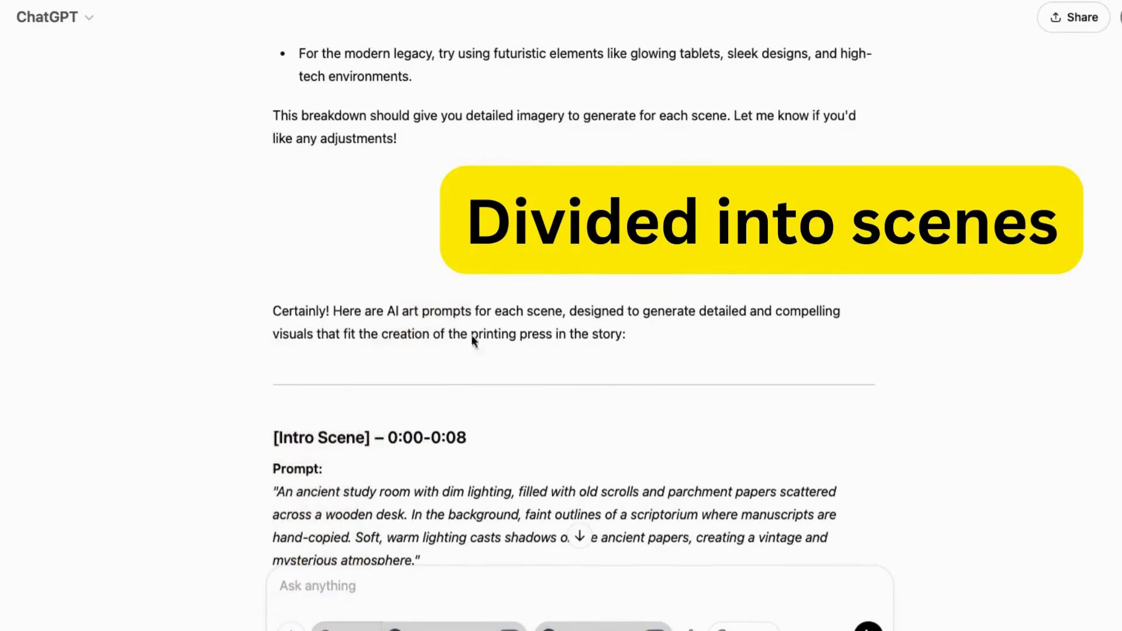
scroll(277, 339, down, 3)
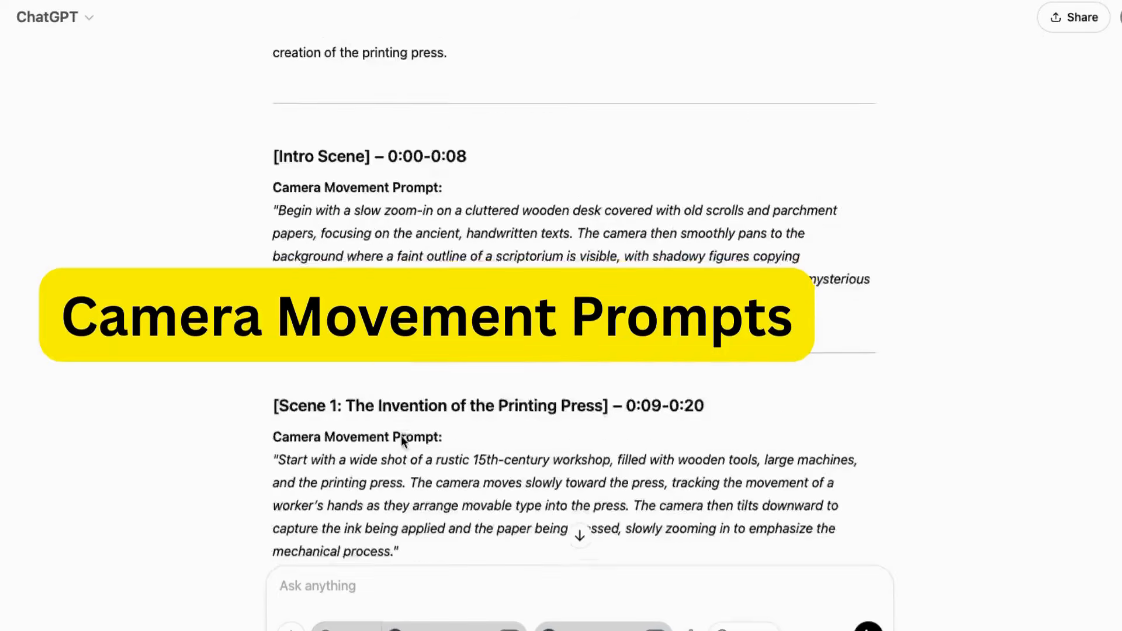
scroll(401, 436, down, 15)
scroll(395, 433, down, 3)
scroll(377, 447, down, 15)
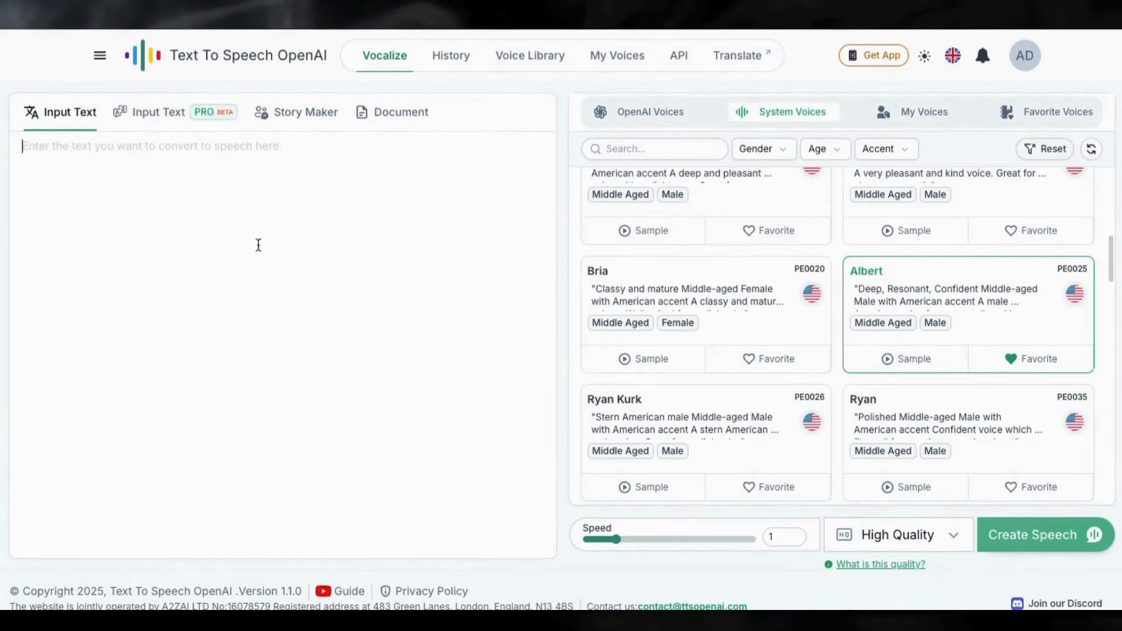
Browse the system voices in the voice library.
click(534, 59)
scroll(493, 353, down, 10)
scroll(380, 213, up, 10)
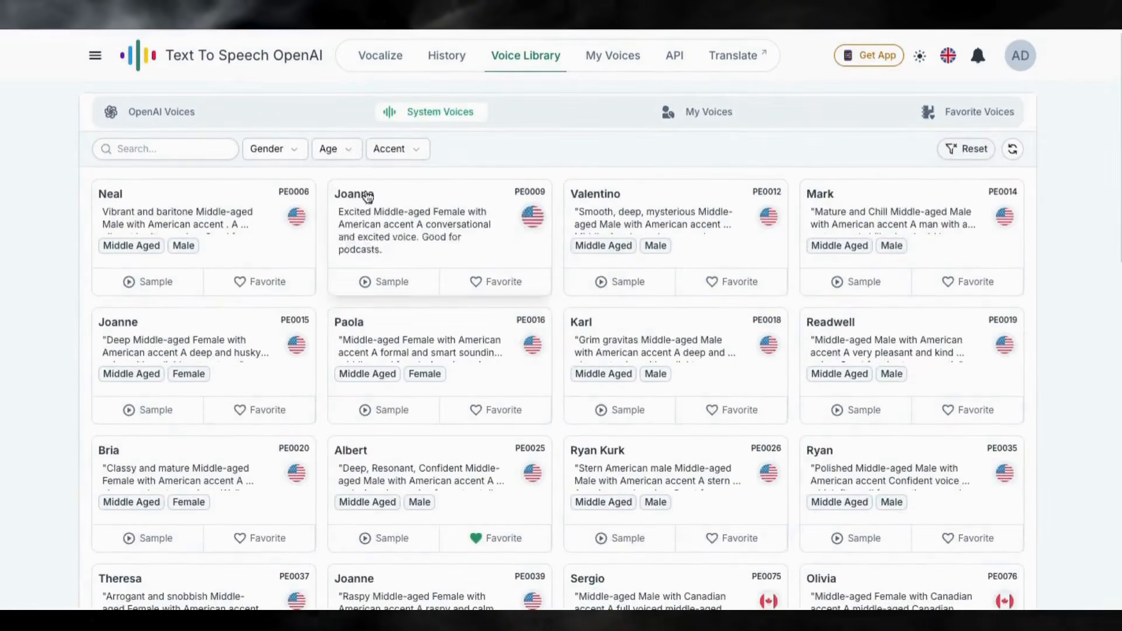
click(393, 150)
scroll(353, 318, down, 3)
click(288, 149)
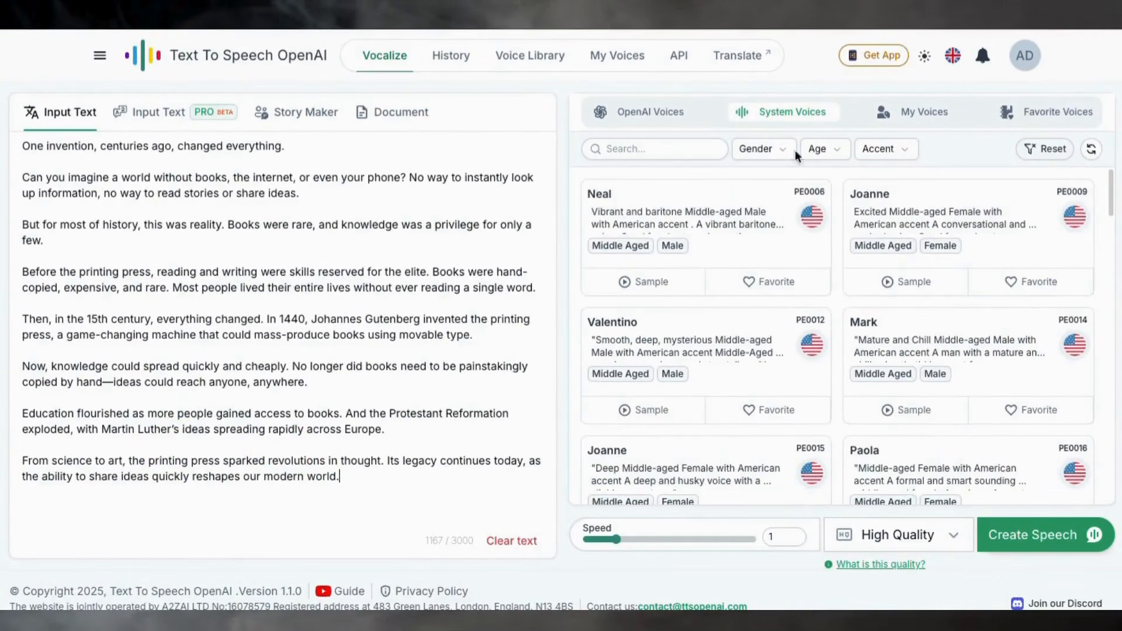
Create speech from the pasted narration text with the Albert voice.
scroll(637, 380, down, 6)
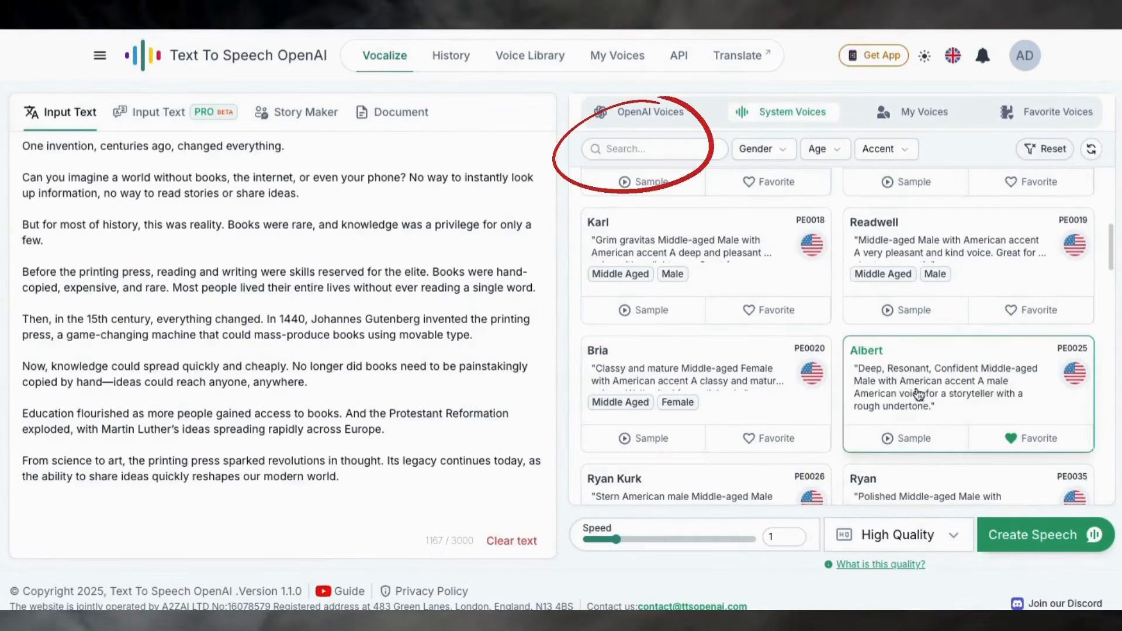
click(1030, 536)
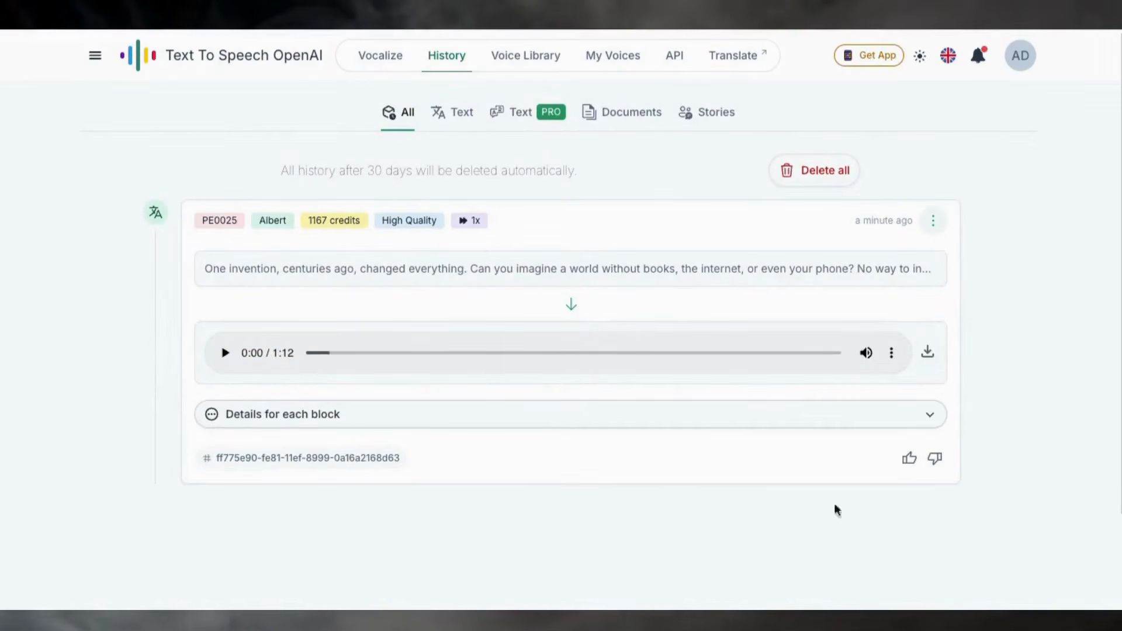
Preview the generated narration audio in the history and download it.
click(891, 353)
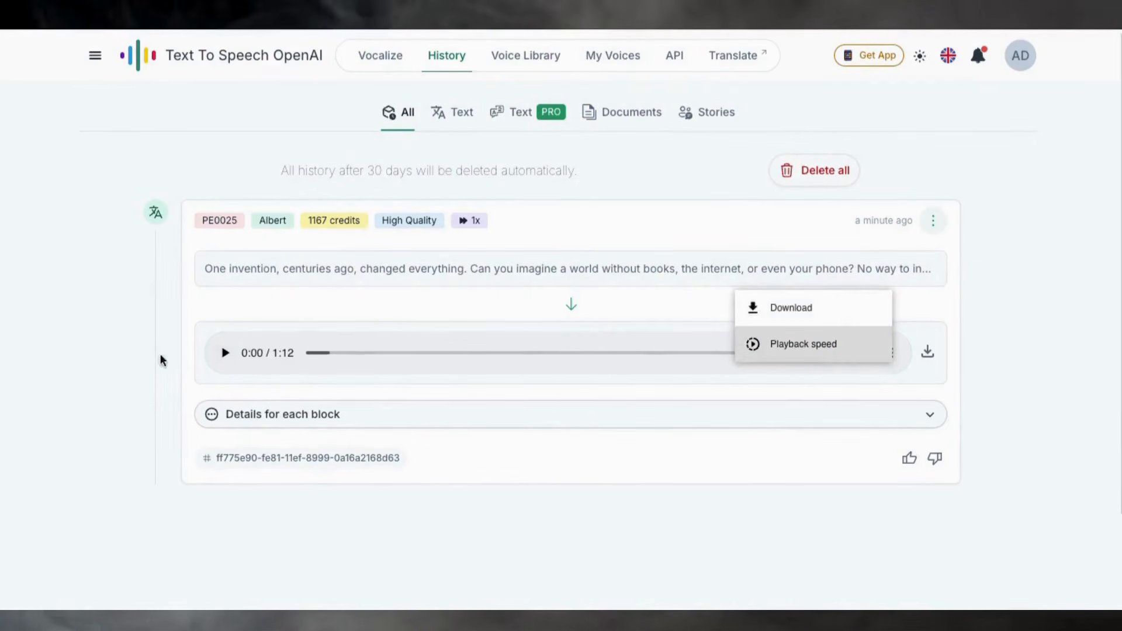
click(225, 354)
click(225, 353)
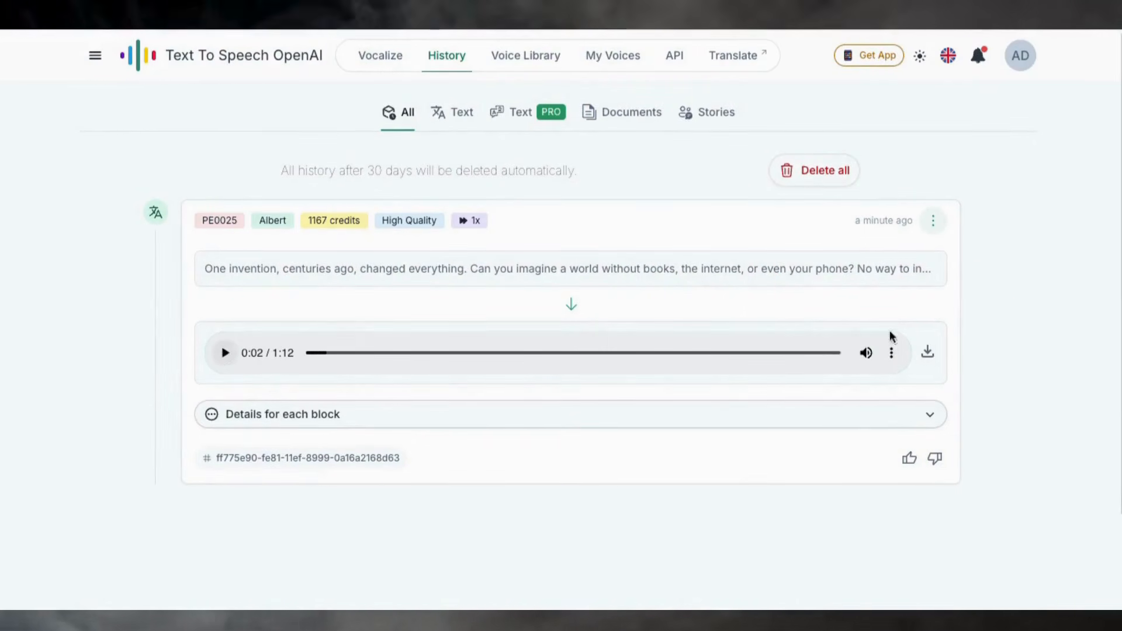
click(928, 352)
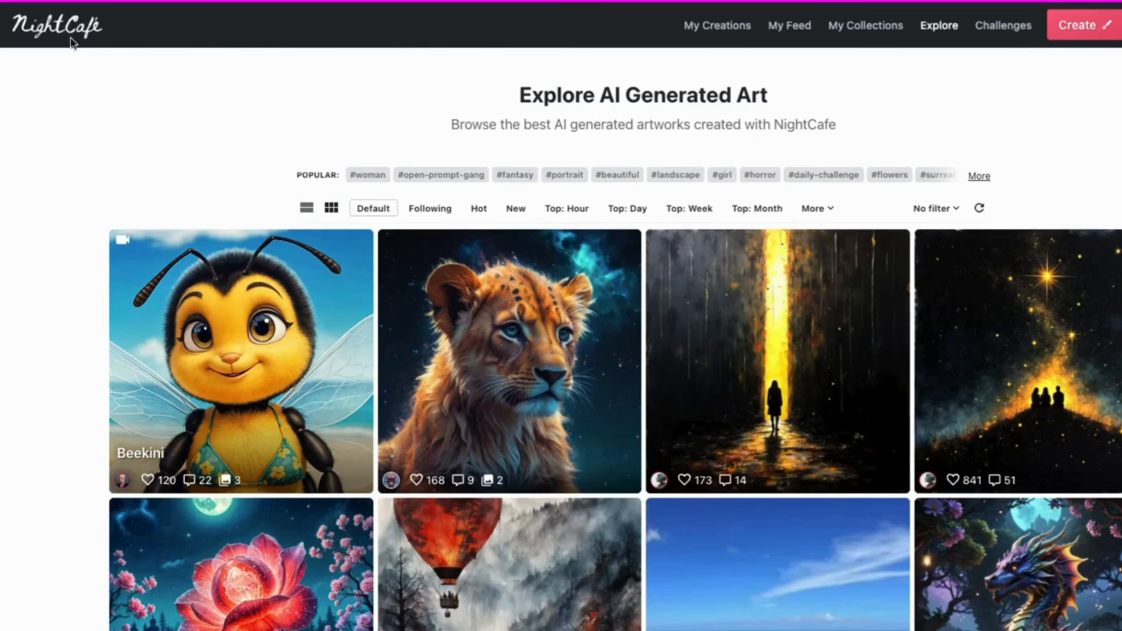
Browse the gallery of AI generated art.
scroll(360, 280, down, 20)
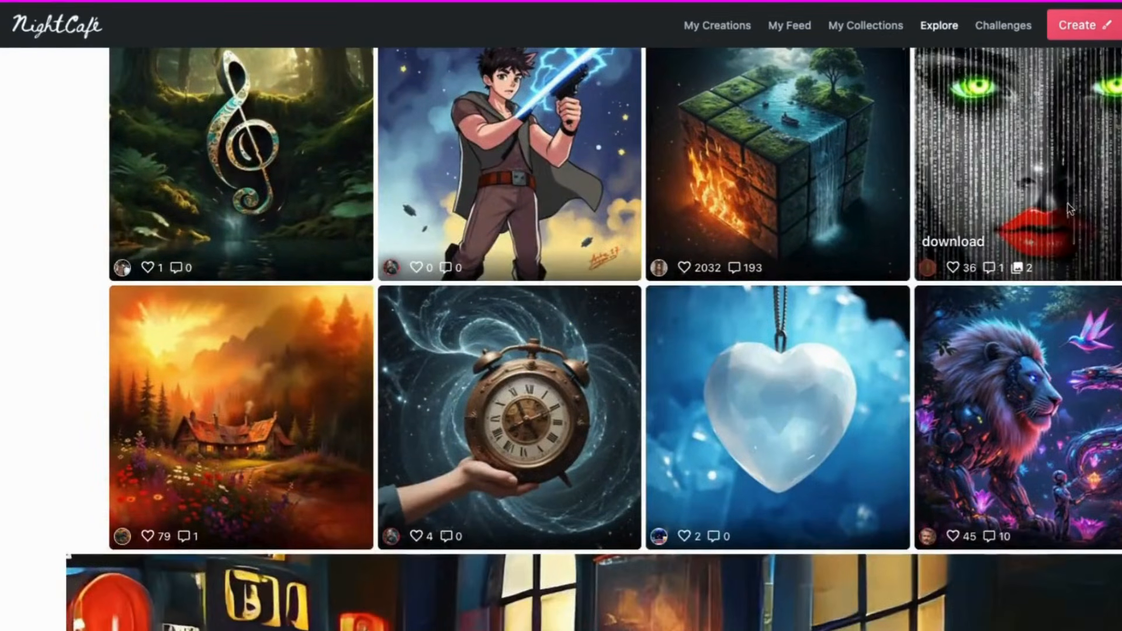
scroll(1073, 212, down, 10)
scroll(824, 404, down, 5)
scroll(824, 403, down, 8)
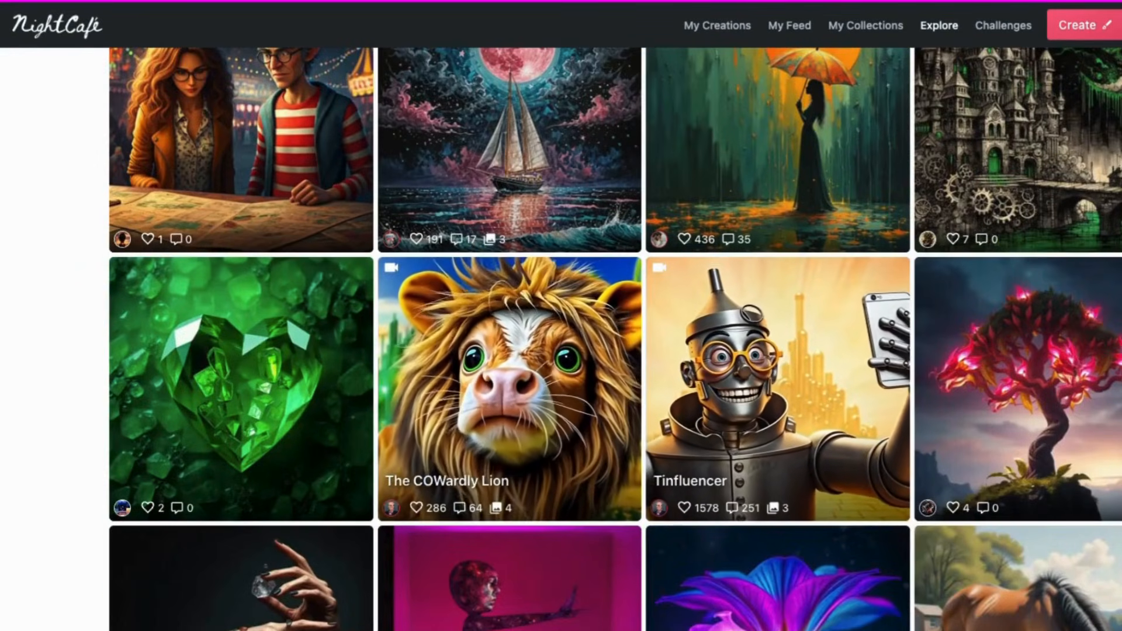
scroll(614, 339, up, 20)
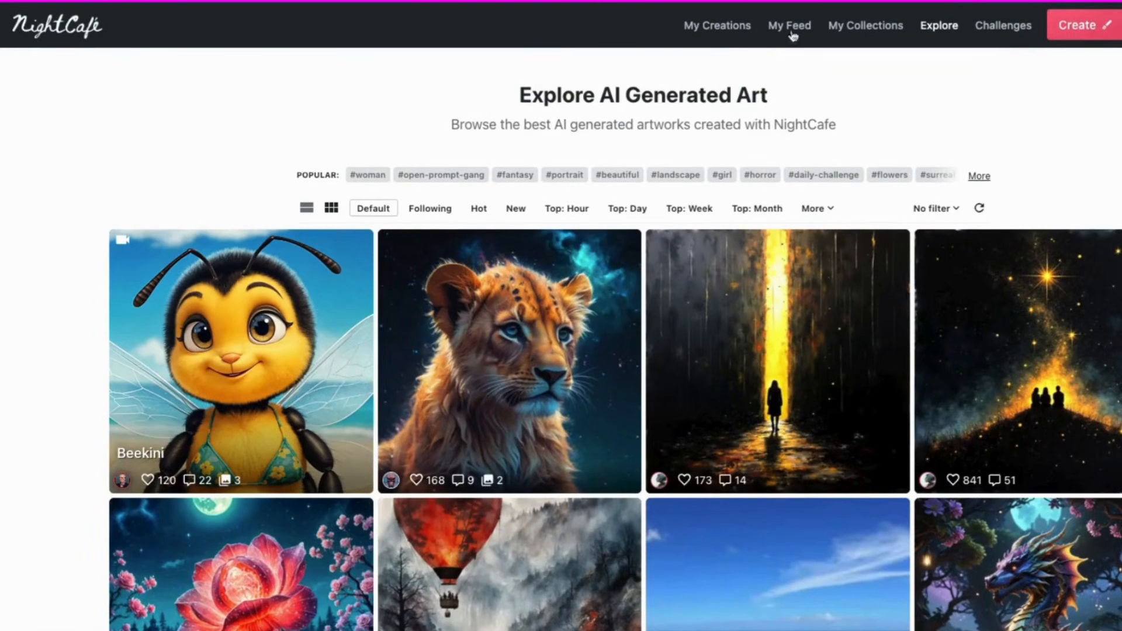
Open the list of your own creations and view an earlier creation.
click(722, 32)
scroll(613, 339, down, 5)
scroll(614, 339, up, 5)
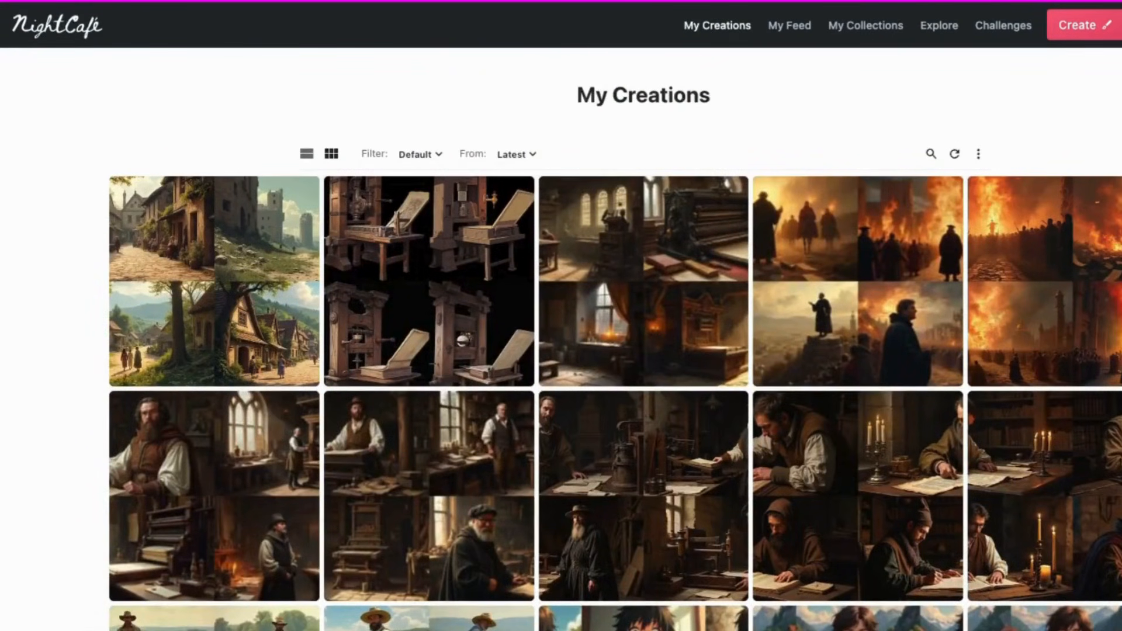
click(1063, 442)
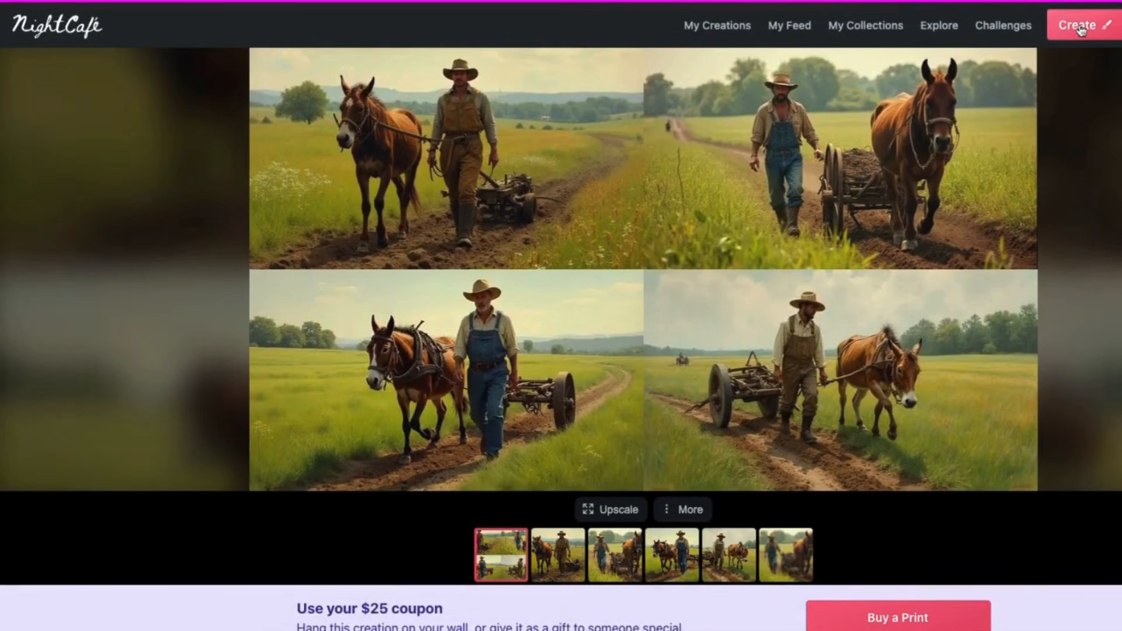
Start a Text to image creation and open the model browser.
click(1078, 30)
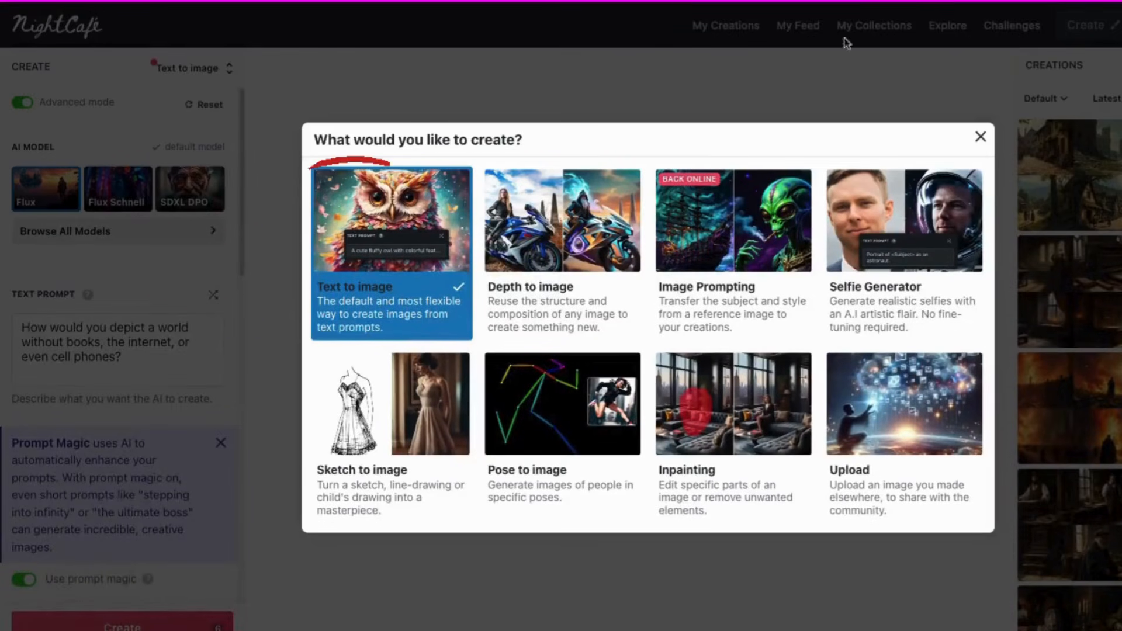
click(400, 210)
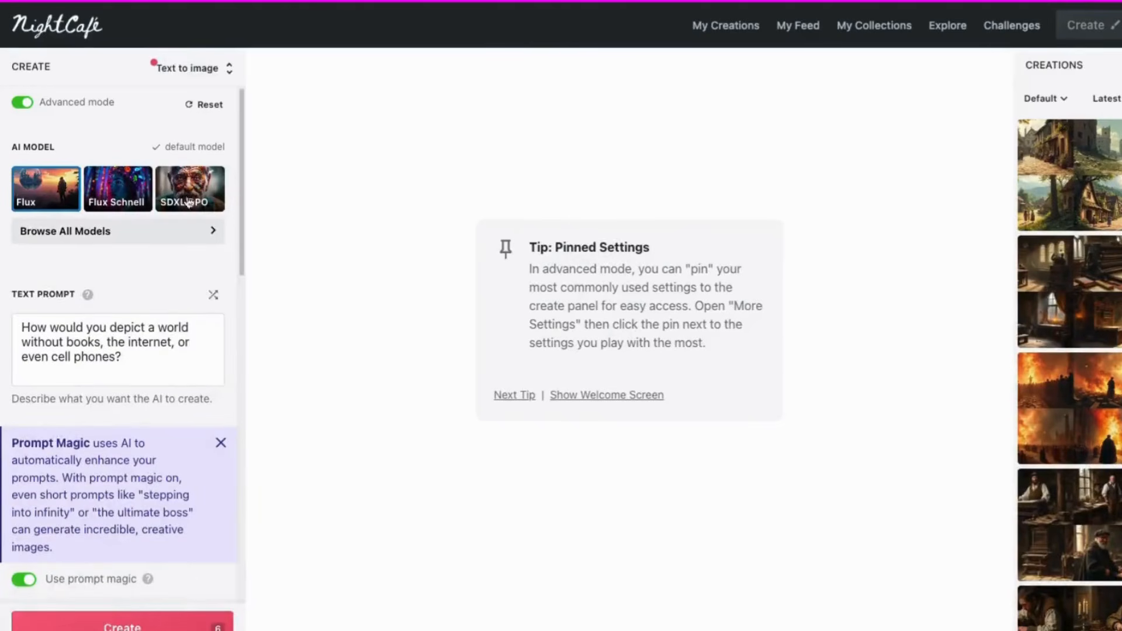
click(154, 236)
Review the creation settings with the Flux model and generate images from the cluttered desk prompt.
scroll(135, 463, down, 5)
scroll(135, 463, down, 1)
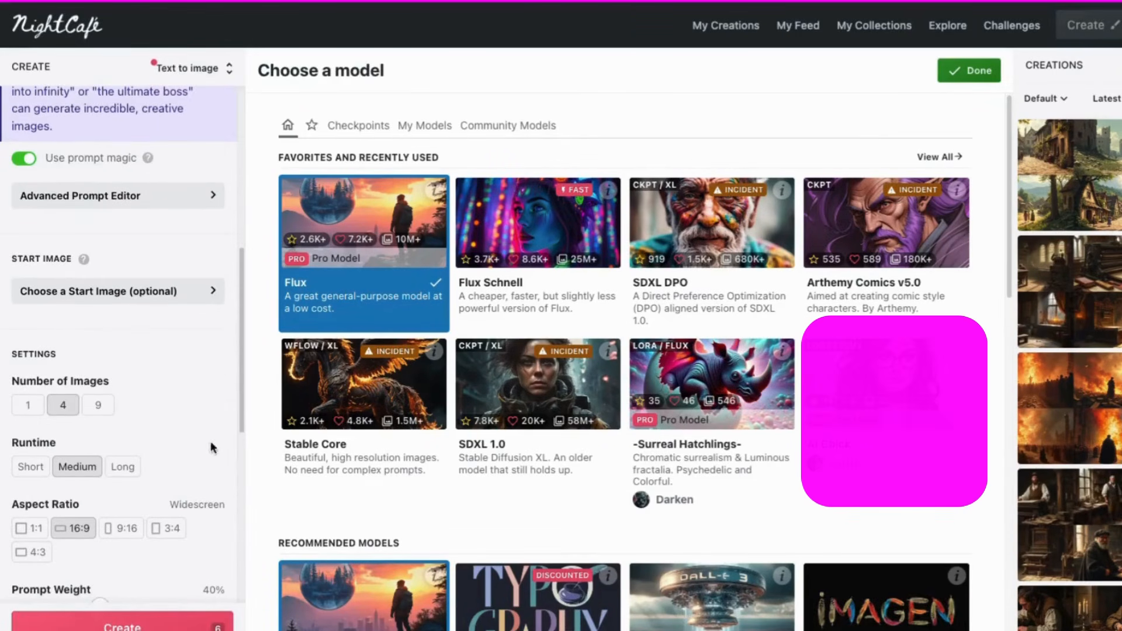
scroll(212, 448, down, 3)
scroll(124, 502, down, 4)
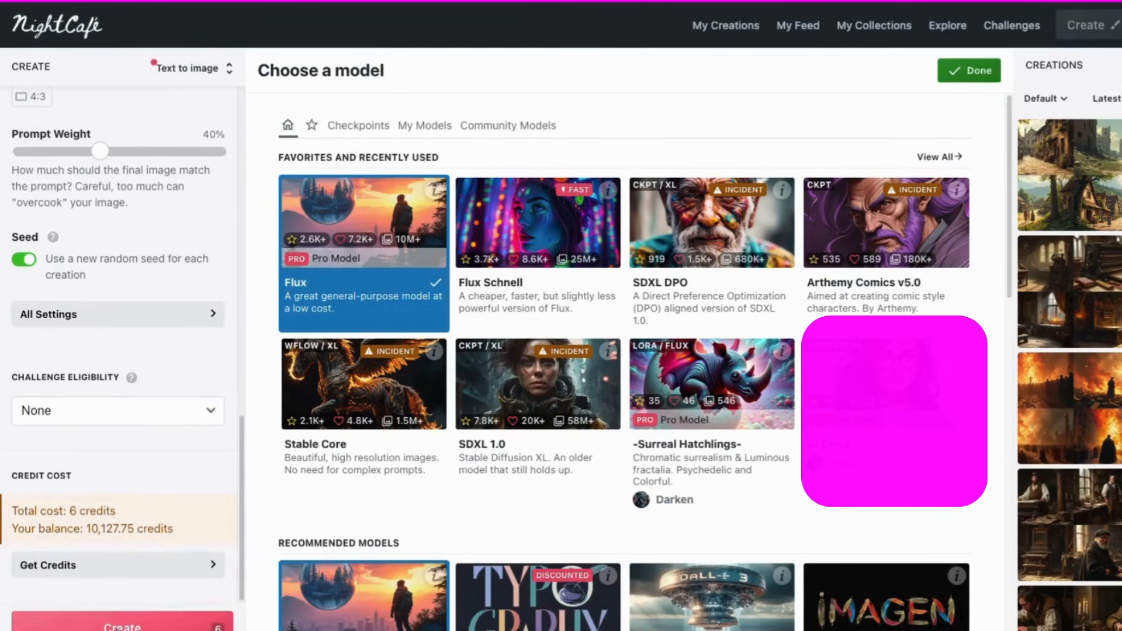
click(123, 623)
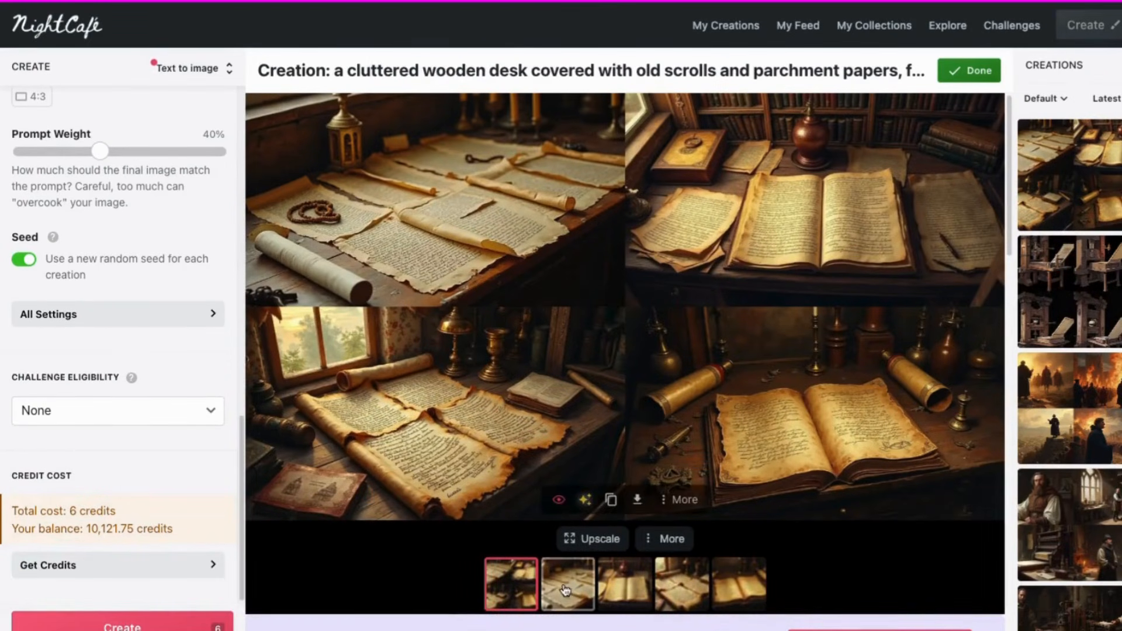
Compare the generated output images.
click(565, 588)
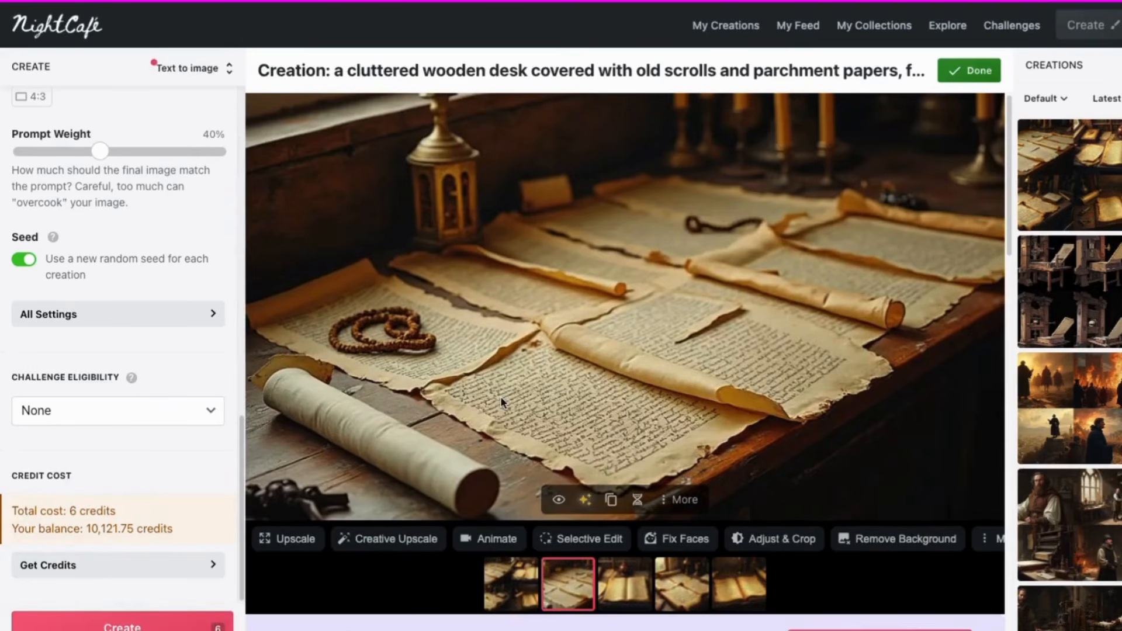
click(621, 583)
click(687, 589)
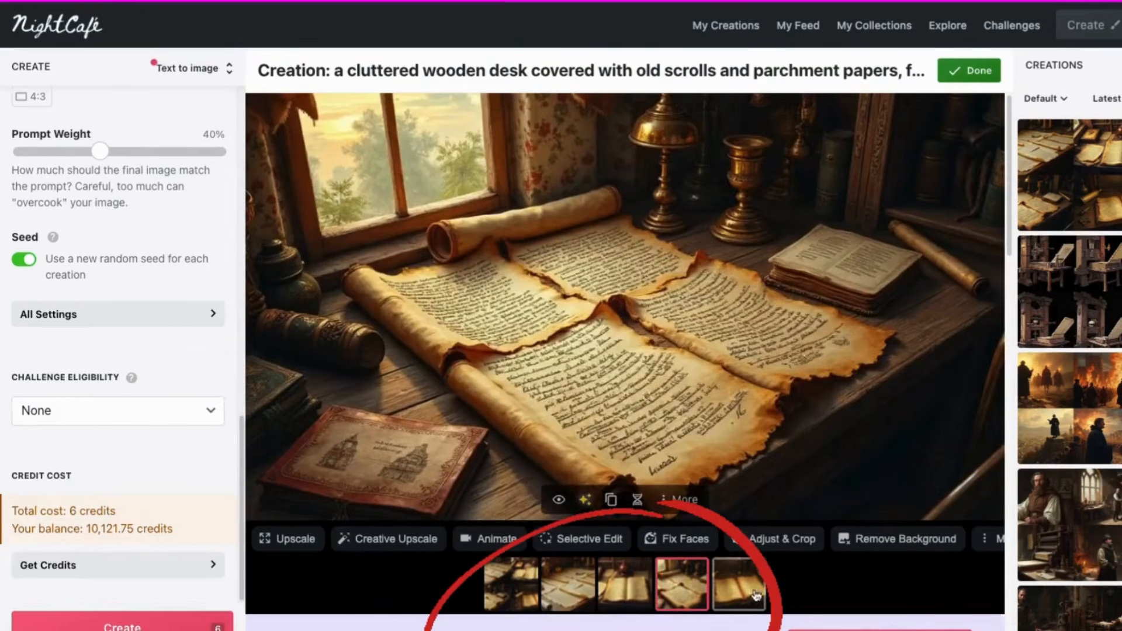
click(741, 586)
click(568, 594)
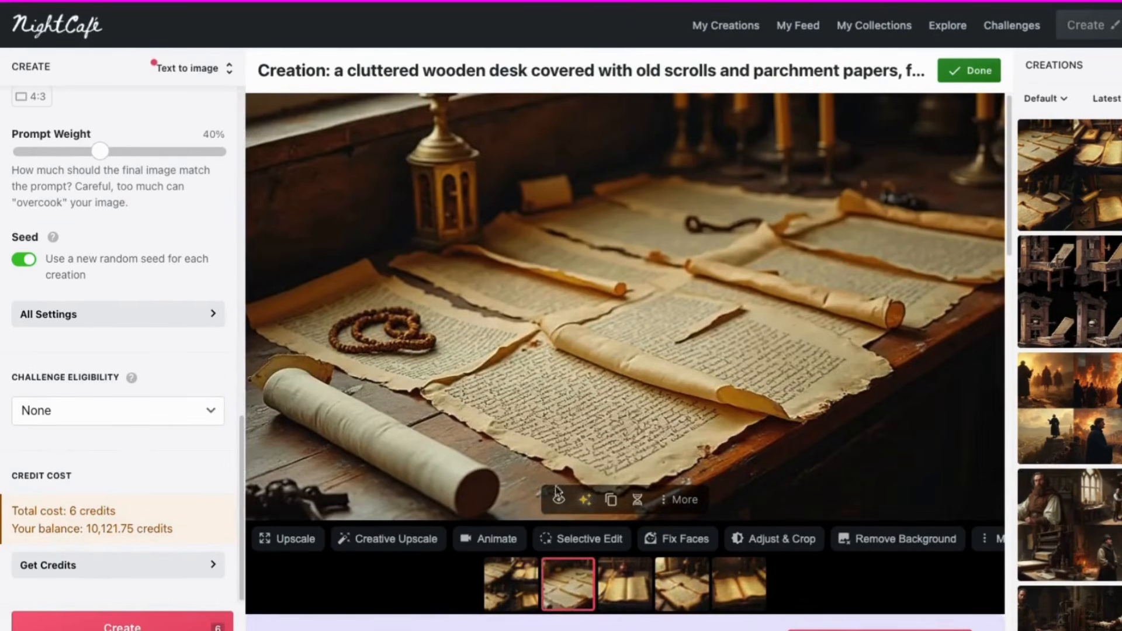
Upscale the second image at 2.00x with Real-ESRGAN x4+.
click(289, 539)
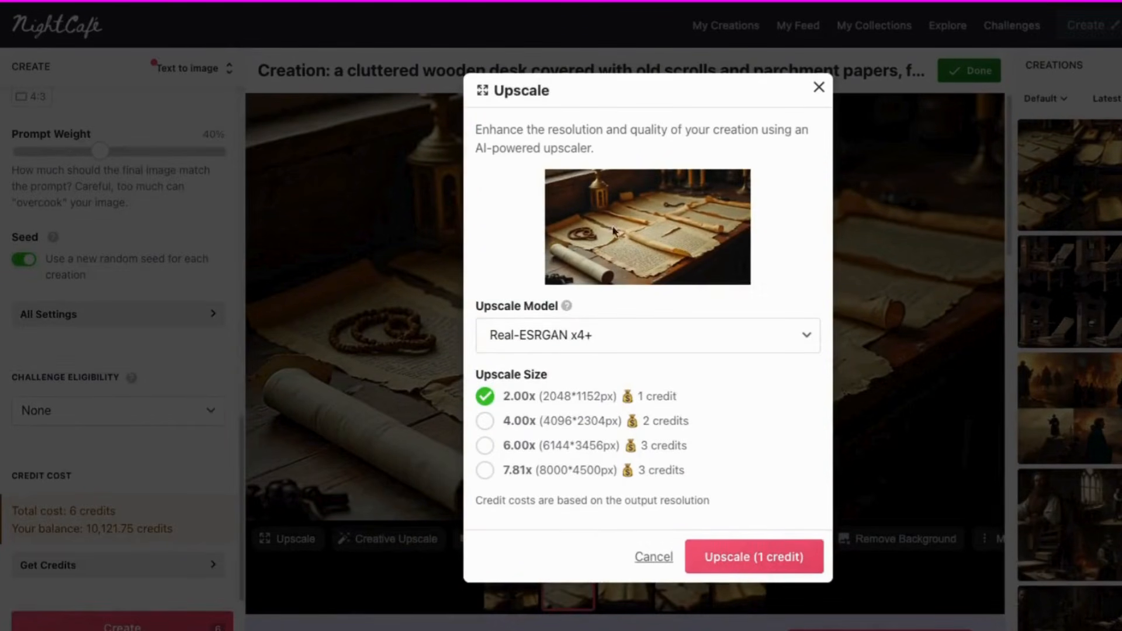
click(739, 558)
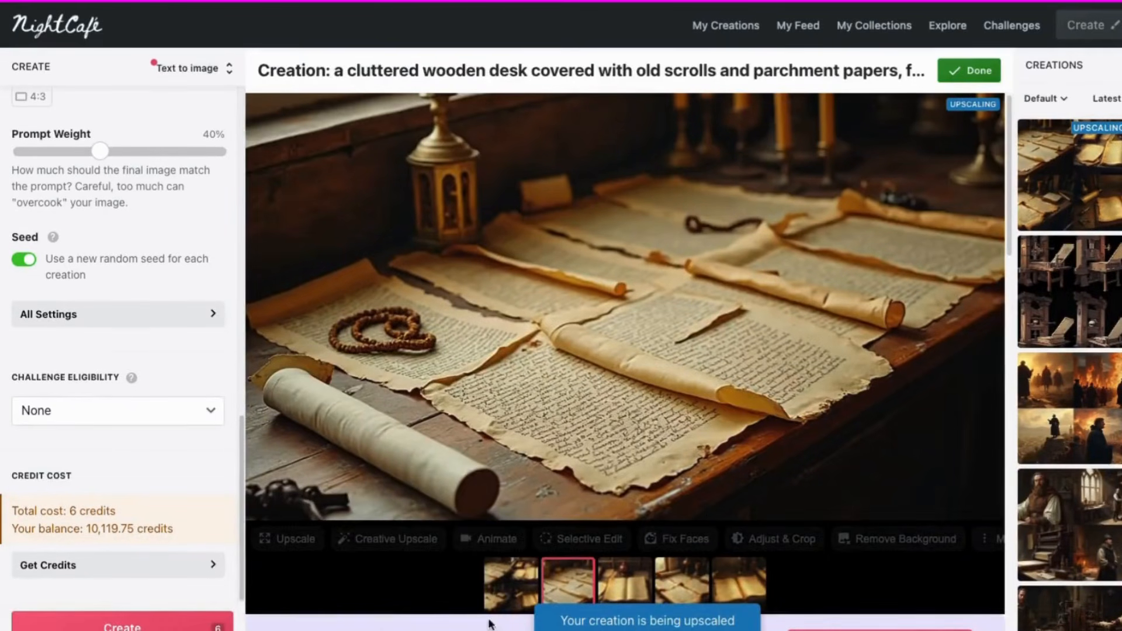
Download the upscaled image from the output images.
scroll(733, 525, down, 10)
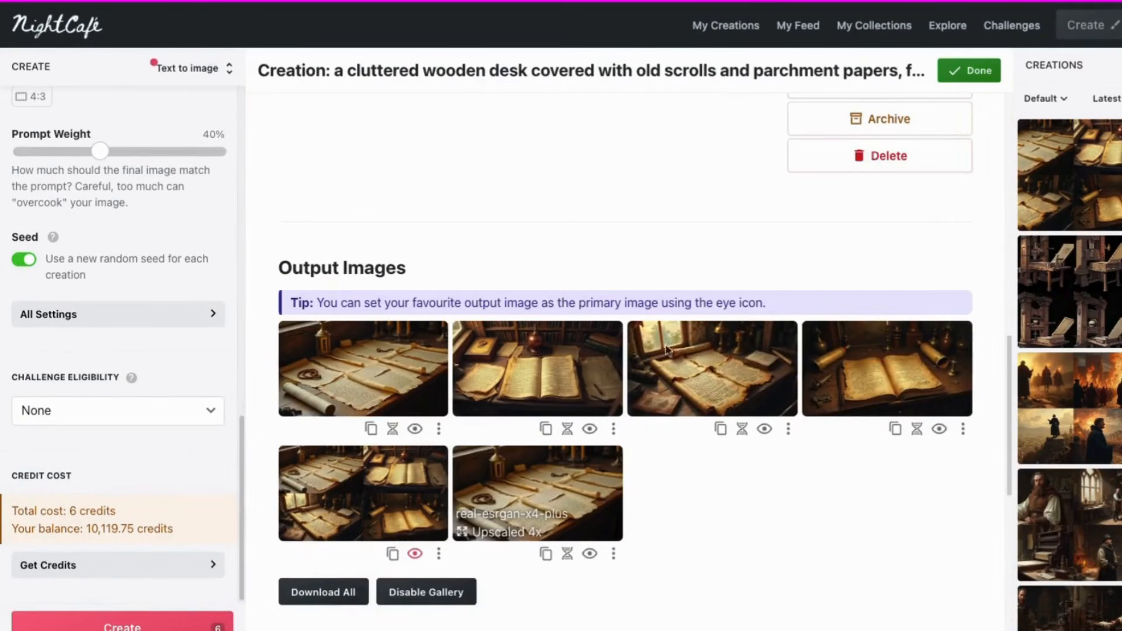
click(438, 430)
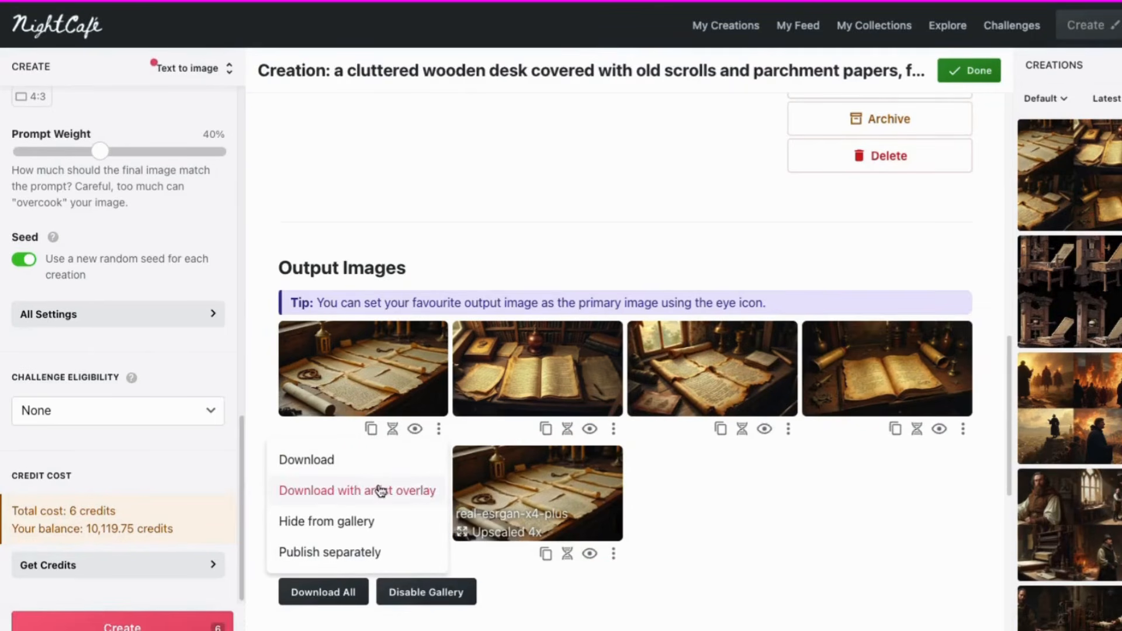
click(612, 556)
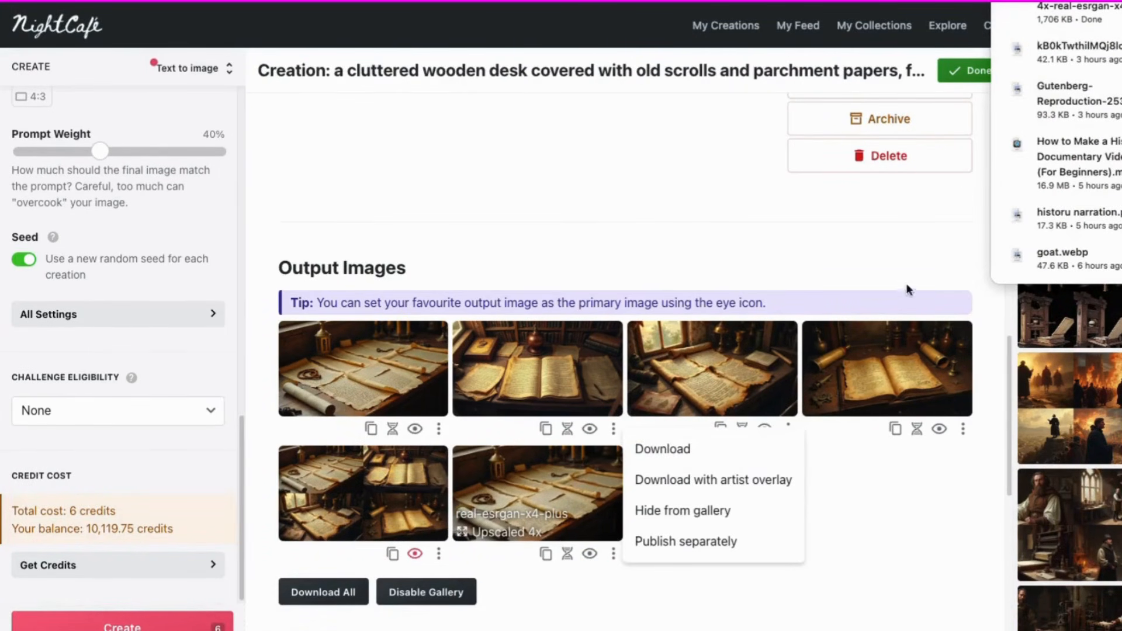
click(988, 390)
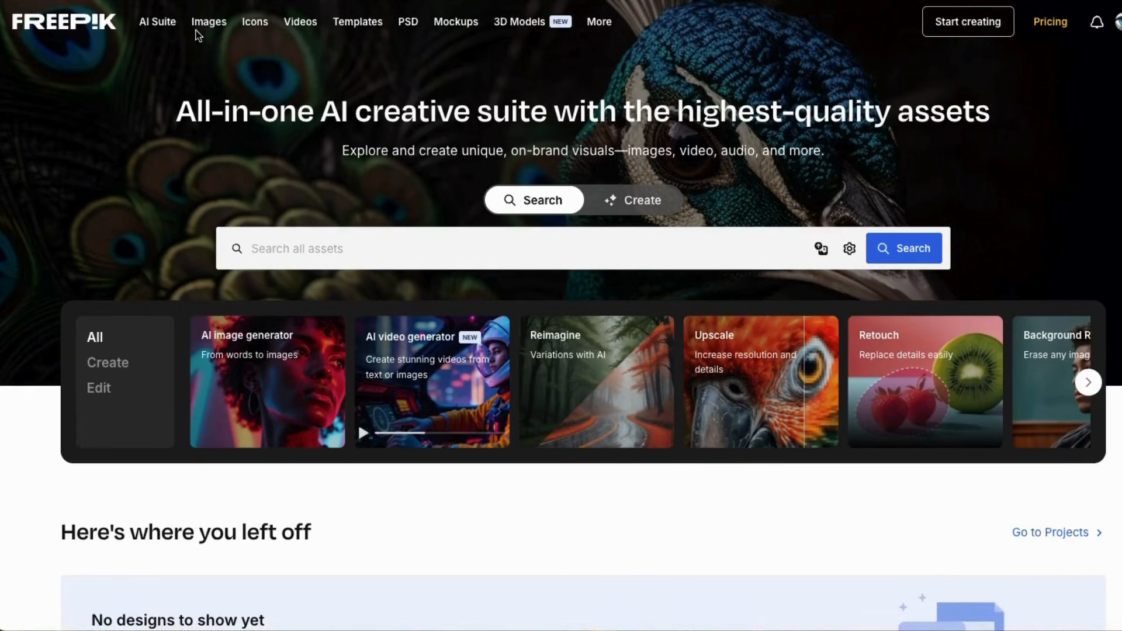
Open the AI Video Generator and add the ruins image as the start image.
mouse_move(164, 27)
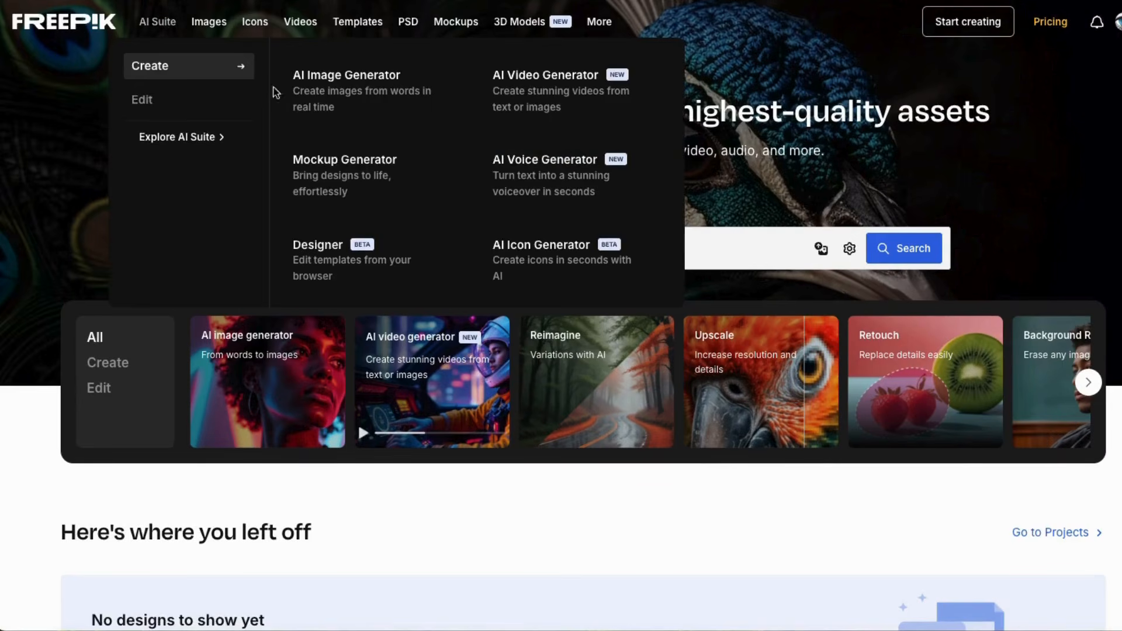
click(539, 86)
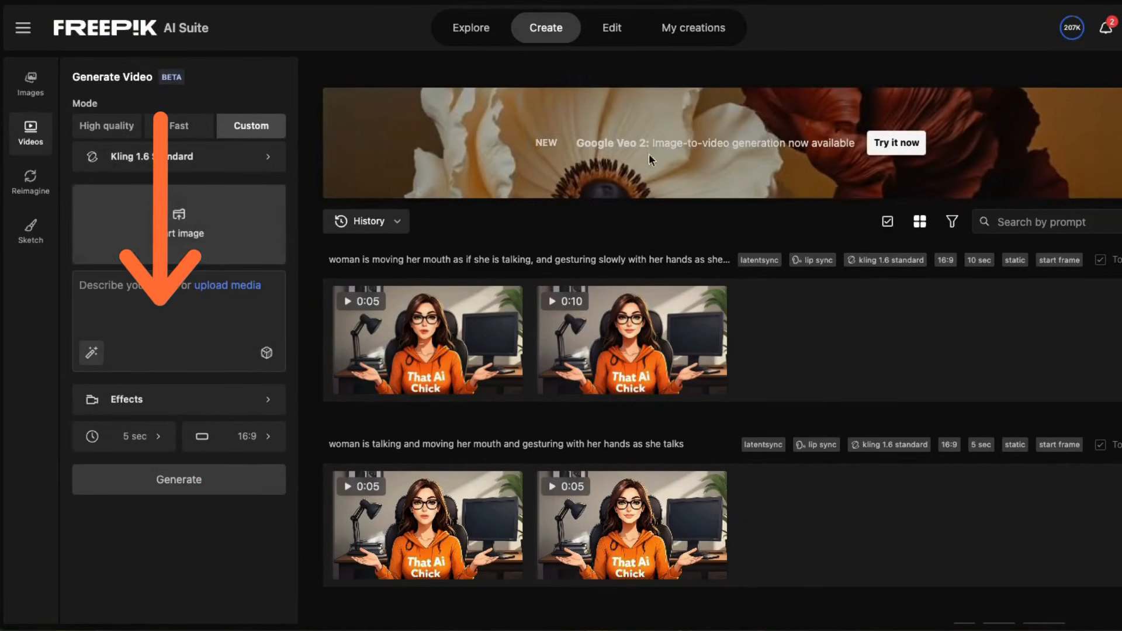
drag(1121, 234, 166, 222)
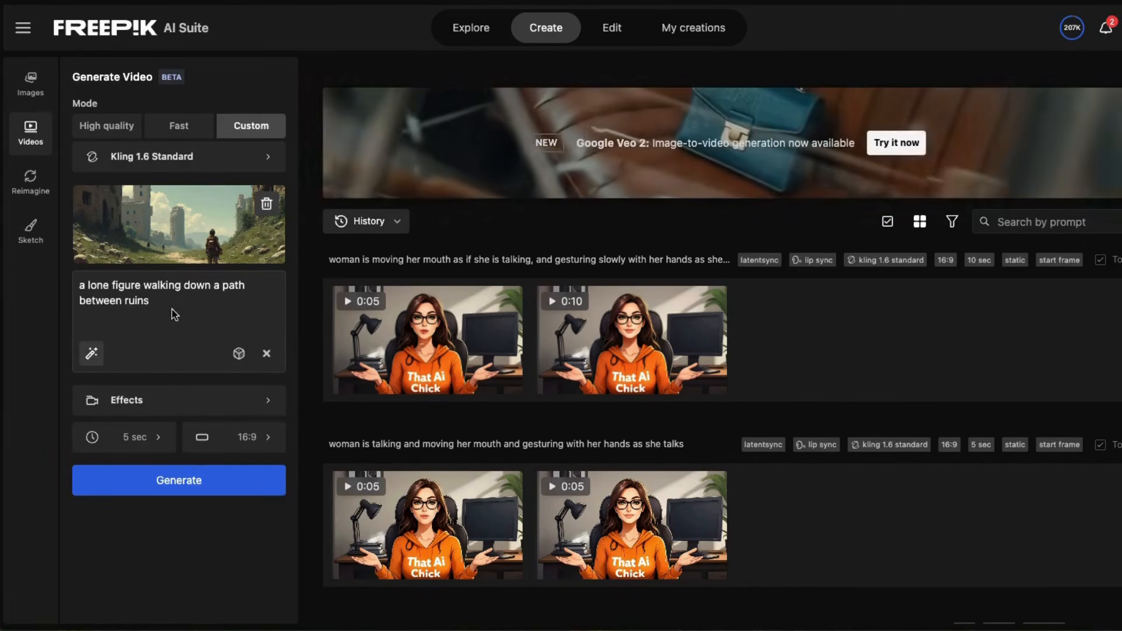
Apply the Static camera effect and generate a 5 sec 16:9 video from the ruins image and its walking prompt.
click(155, 404)
click(157, 408)
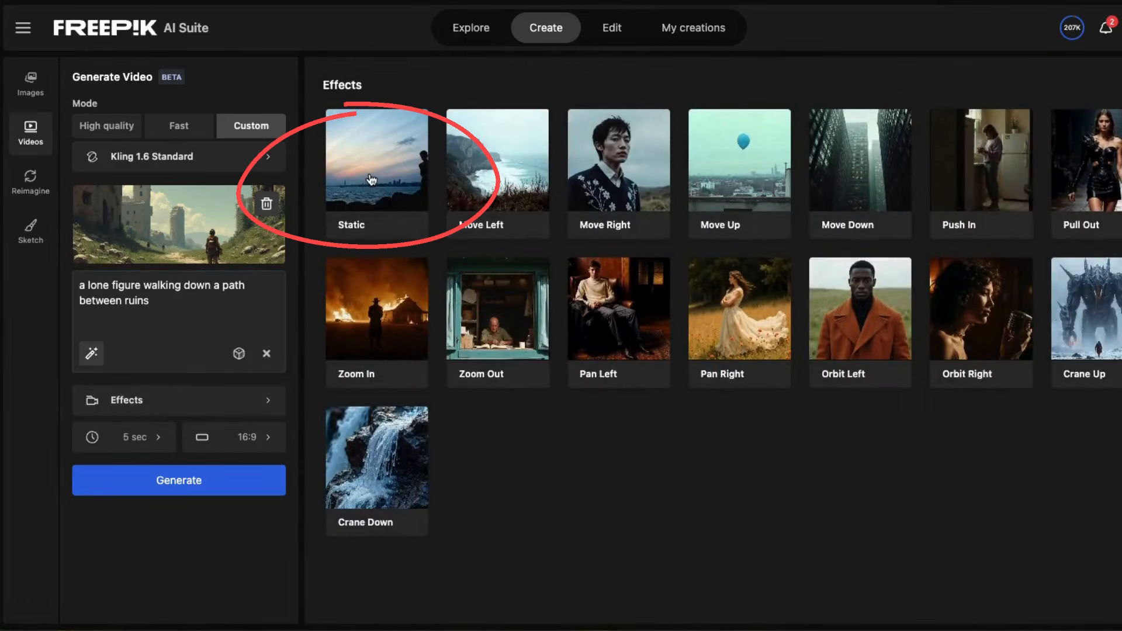
click(371, 180)
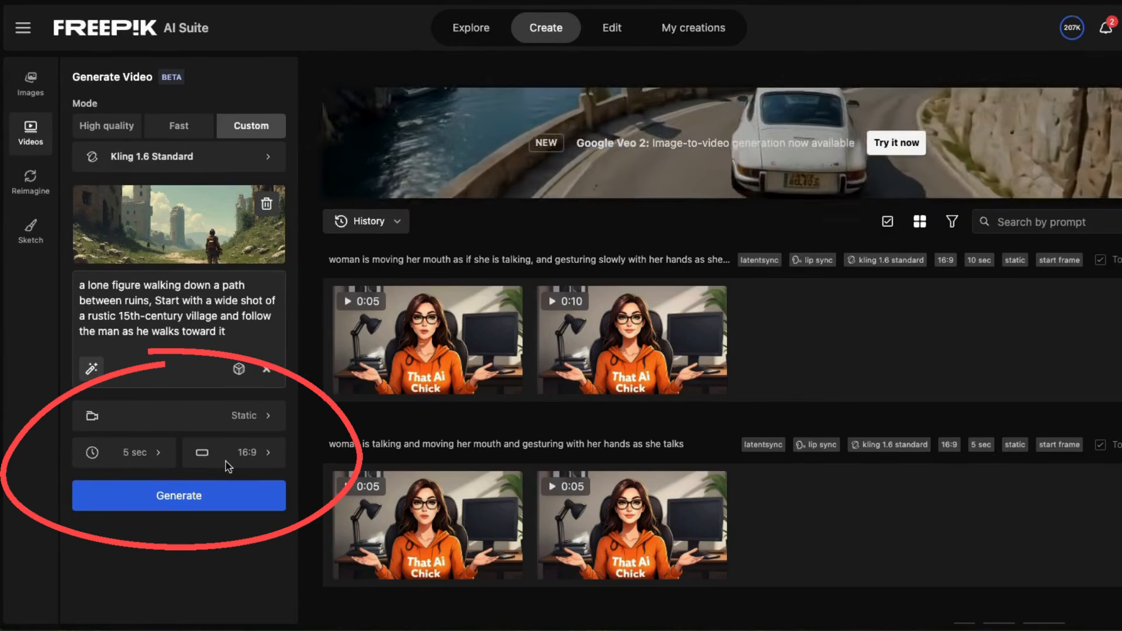
click(149, 498)
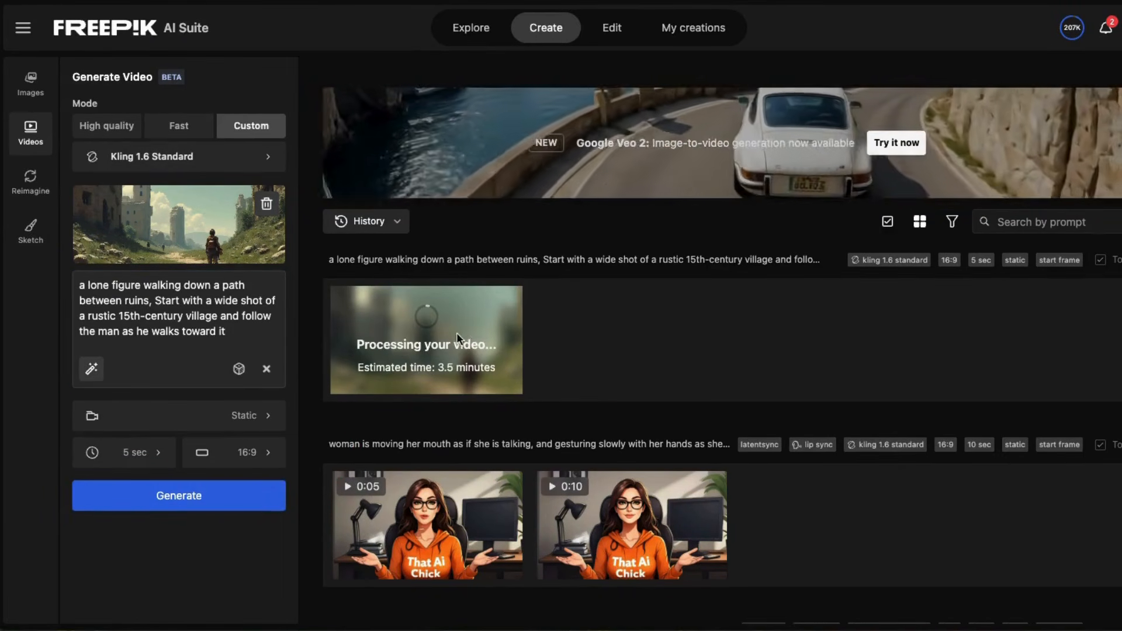
Swap in the farmer-and-mule start image and generate its video with the Orbit Left effect.
click(266, 205)
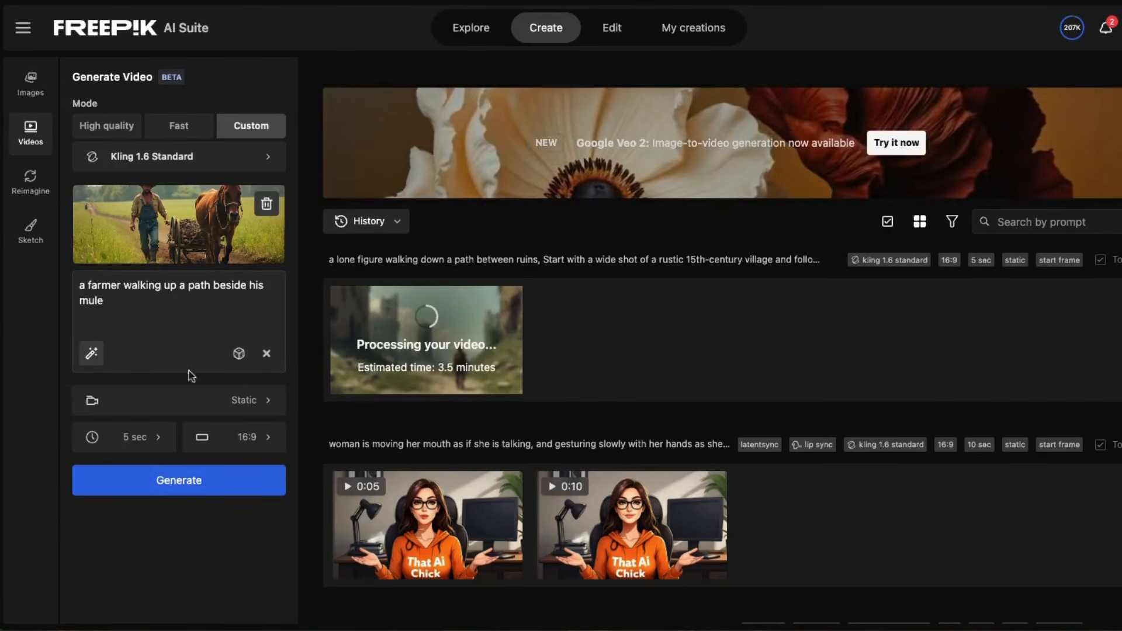
click(195, 408)
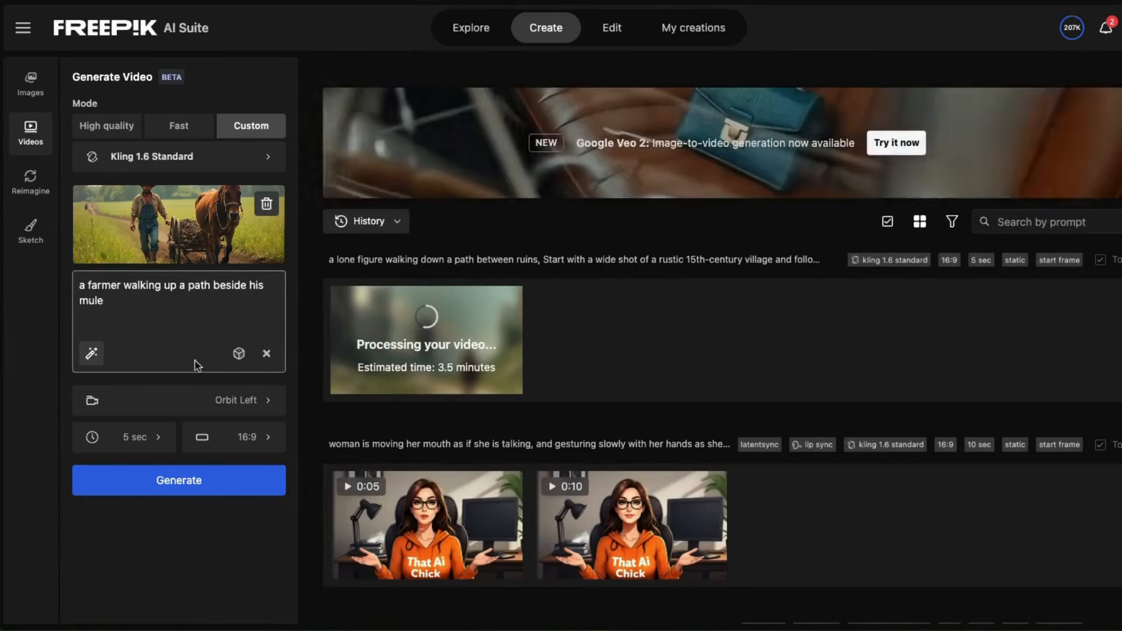
click(177, 482)
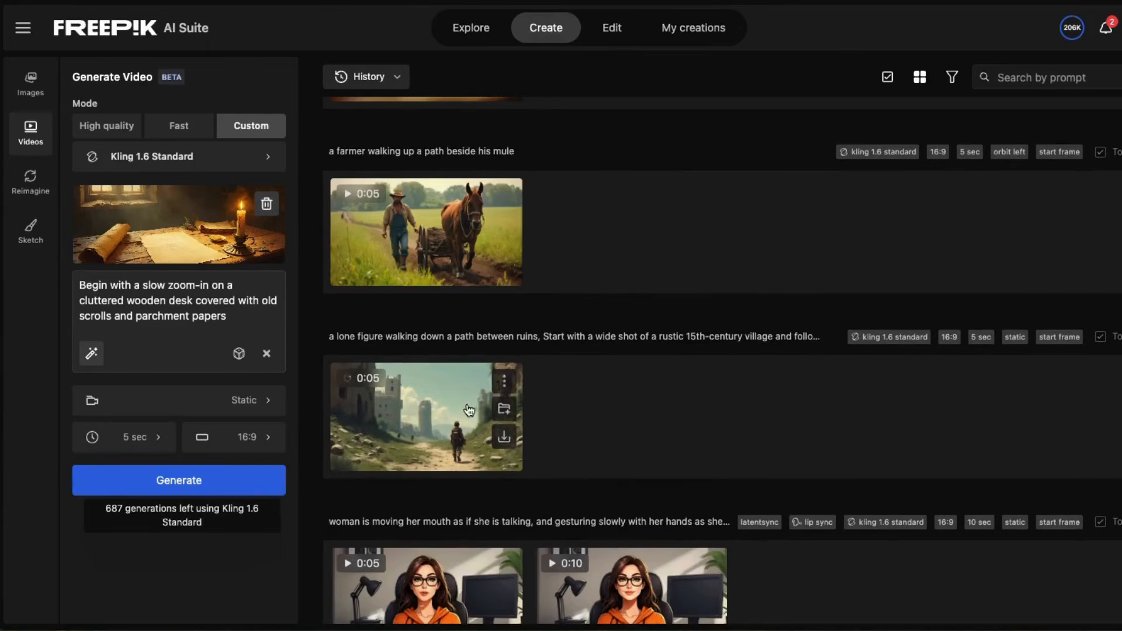
Download the finished video of the figure walking between ruins.
click(407, 416)
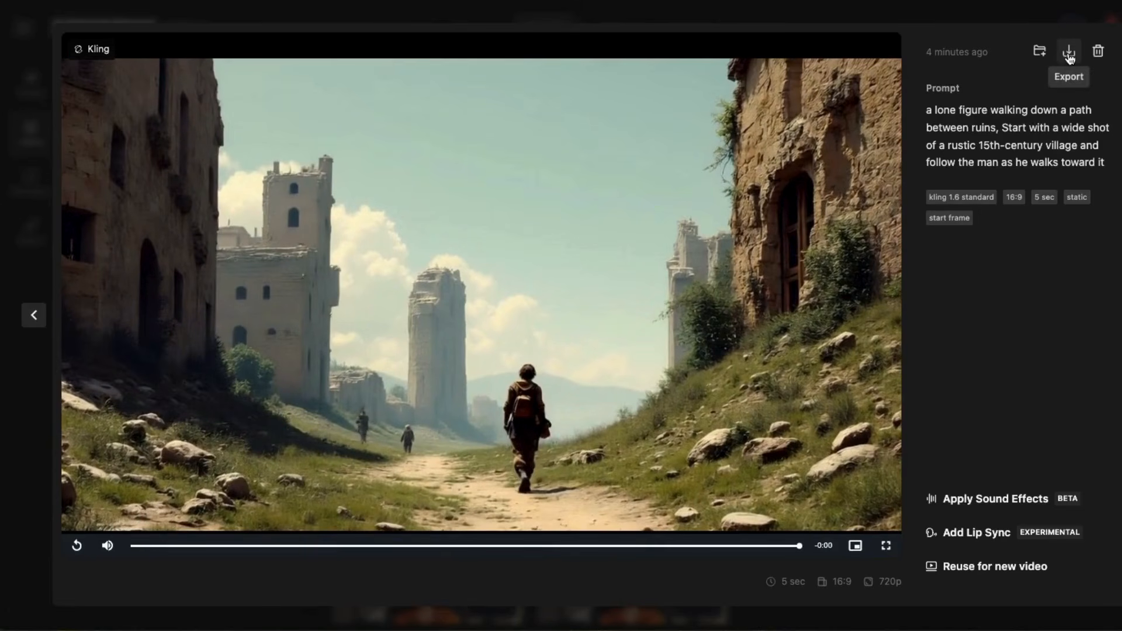
click(1069, 56)
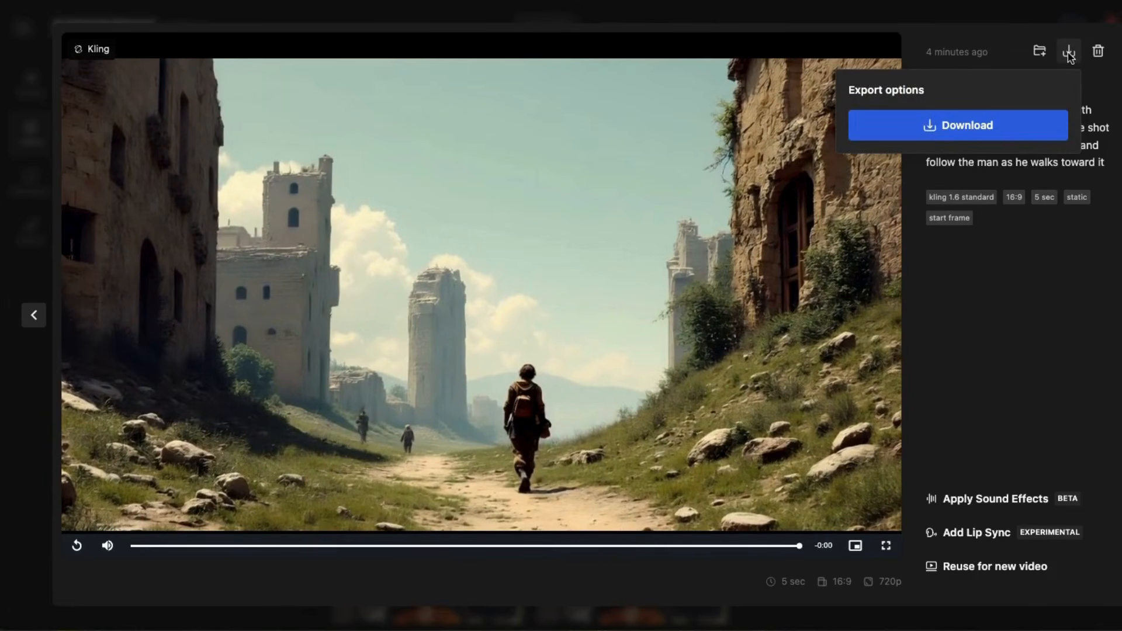
click(950, 128)
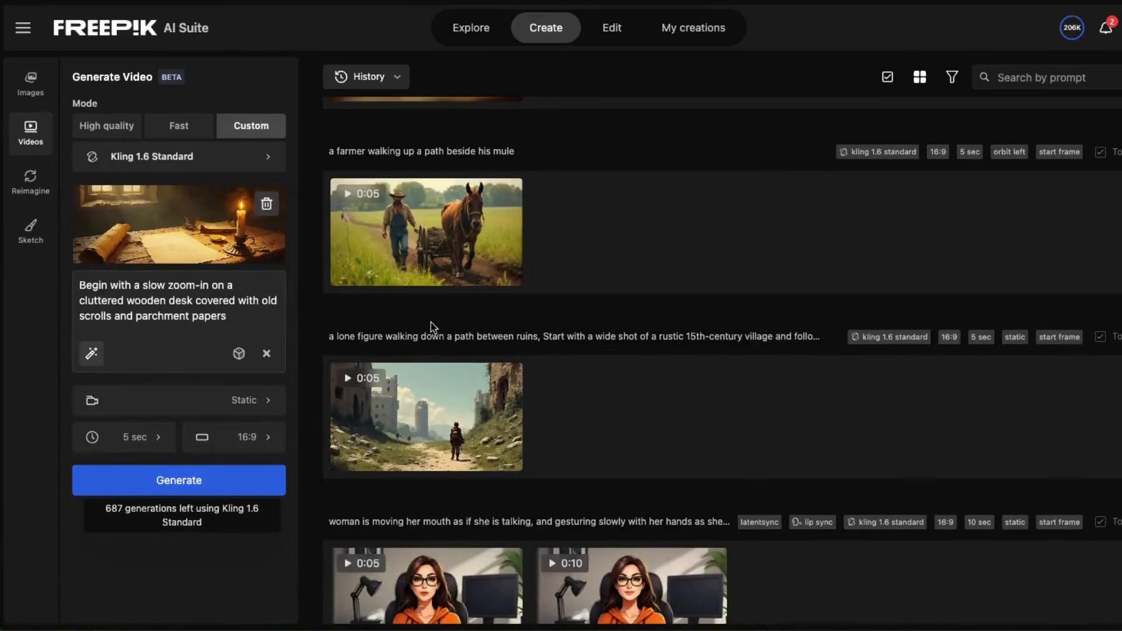
Download the finished farmer-and-mule video.
scroll(456, 295, up, 1)
click(435, 292)
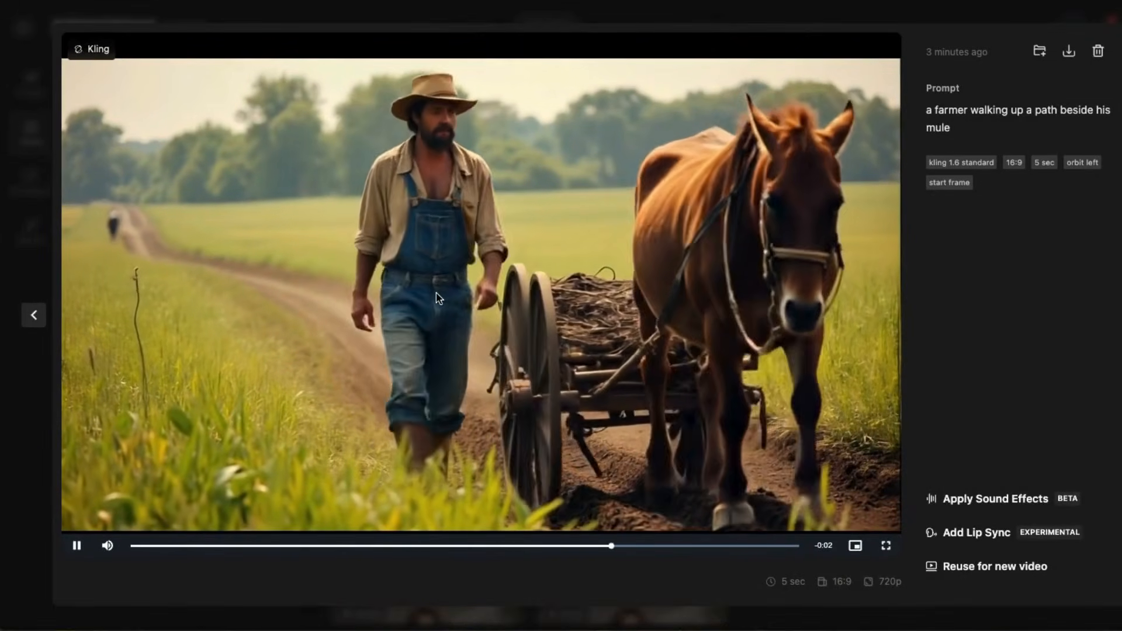
click(1069, 51)
click(952, 128)
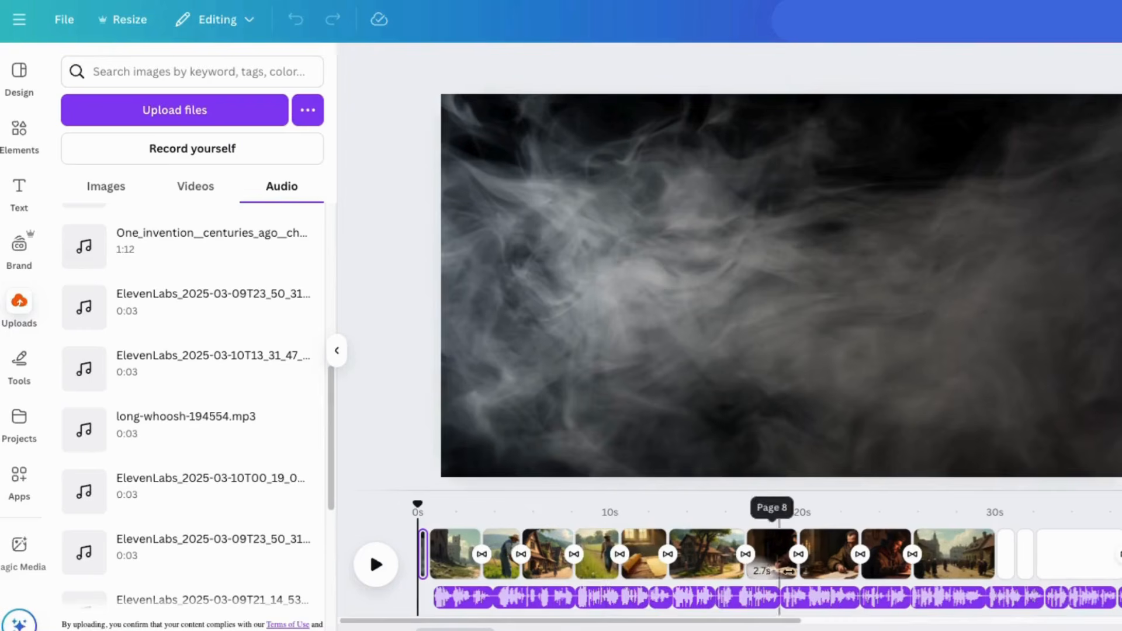
Upload two printing-press video clips into the design's video uploads.
click(187, 186)
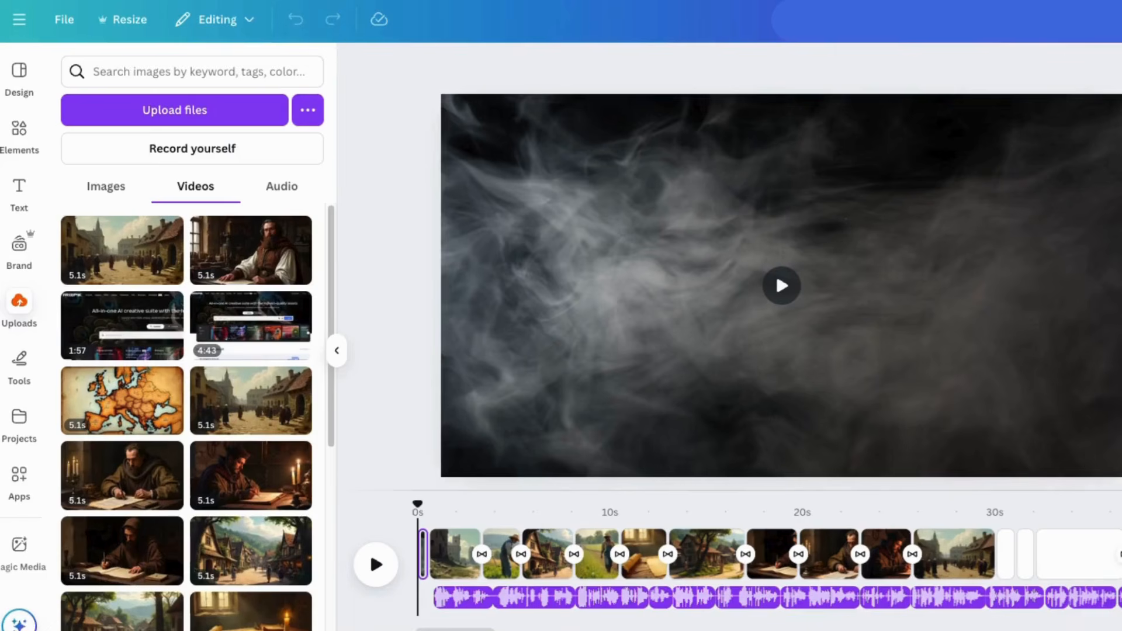
drag(1110, 117, 142, 240)
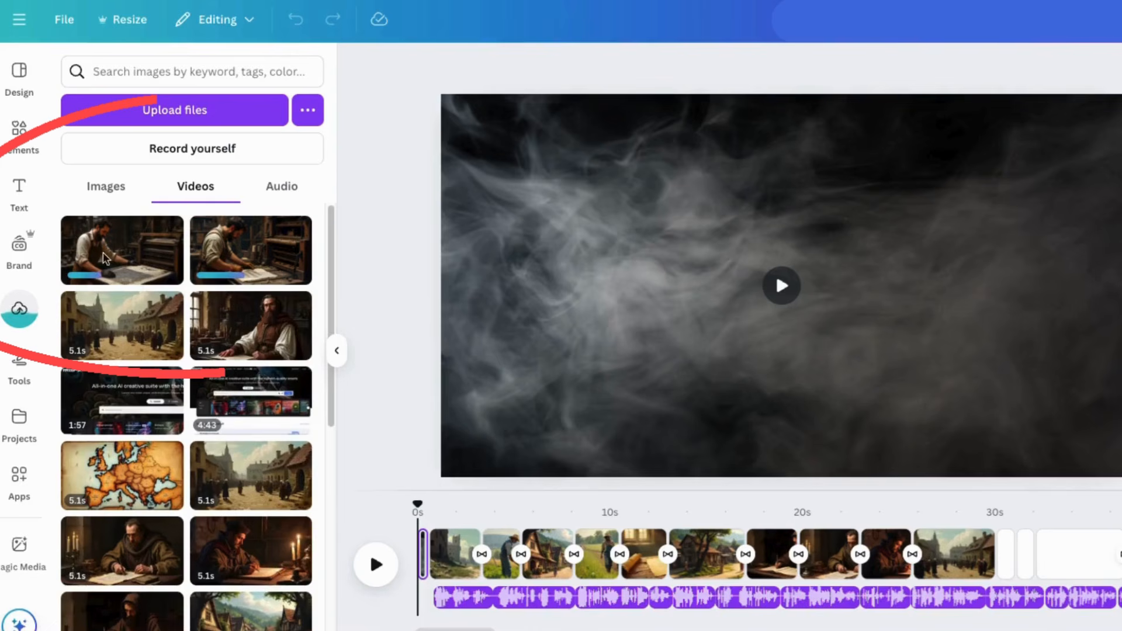
click(280, 187)
click(106, 186)
click(195, 187)
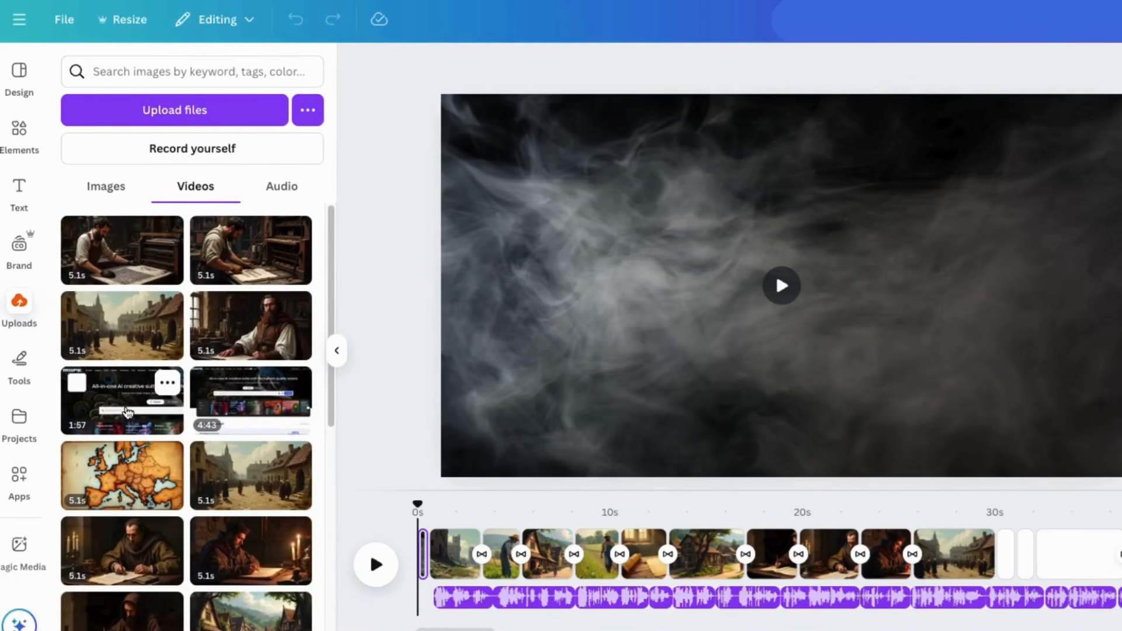
Add a printing-press clip to the empty page 14 of the timeline.
drag(418, 621, 604, 621)
click(721, 564)
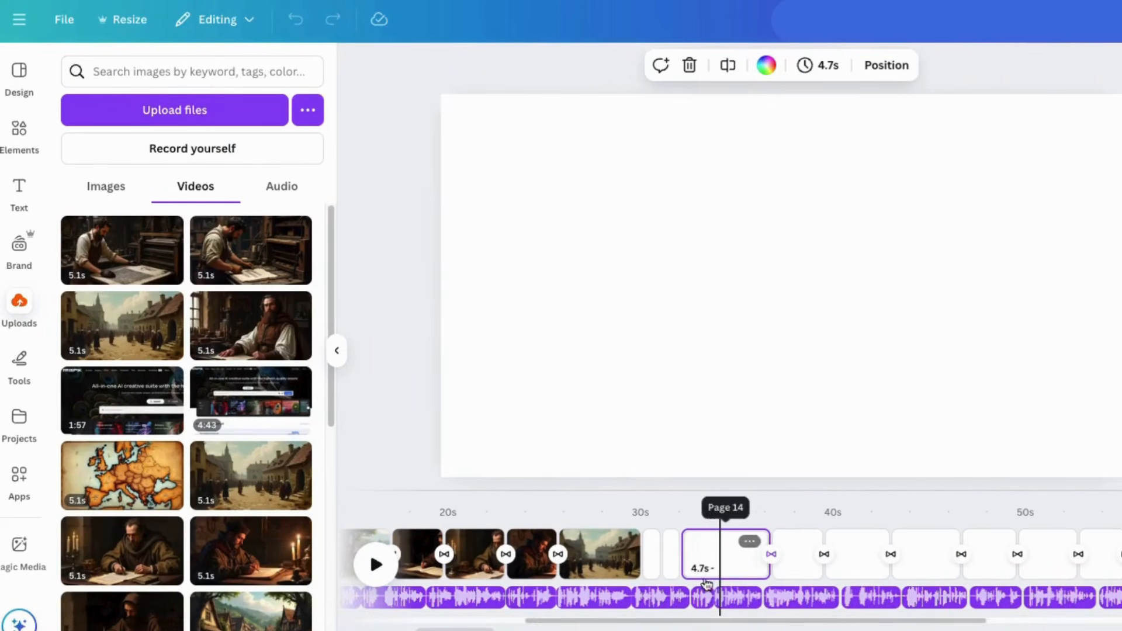
click(251, 250)
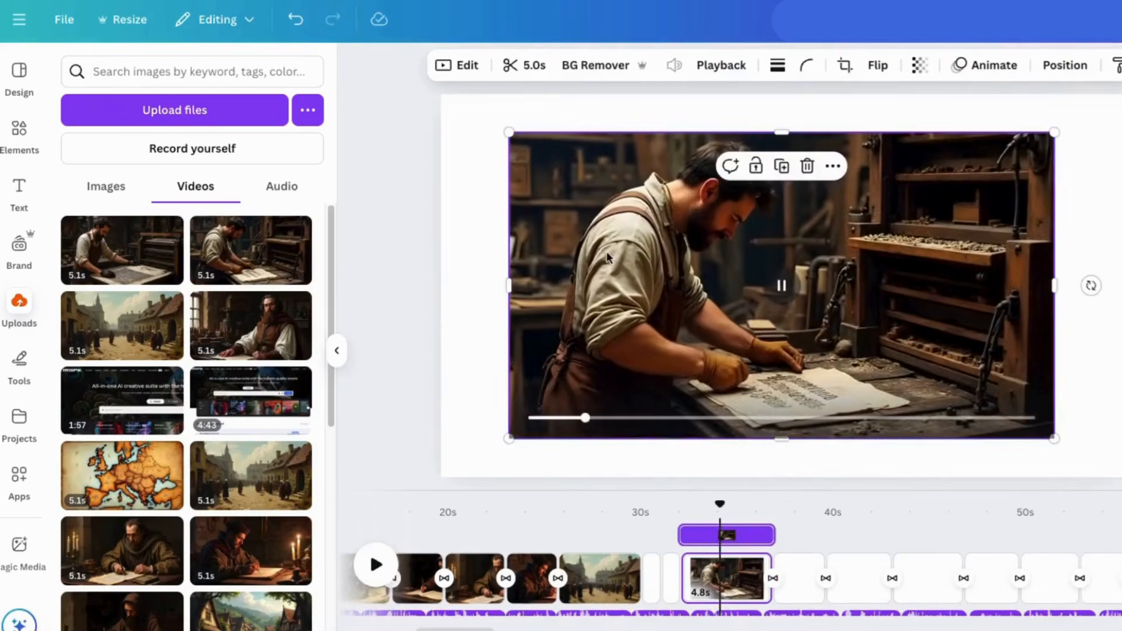
Resize the printing-press clip so it fills the whole page.
drag(610, 257, 541, 220)
drag(987, 401, 1106, 525)
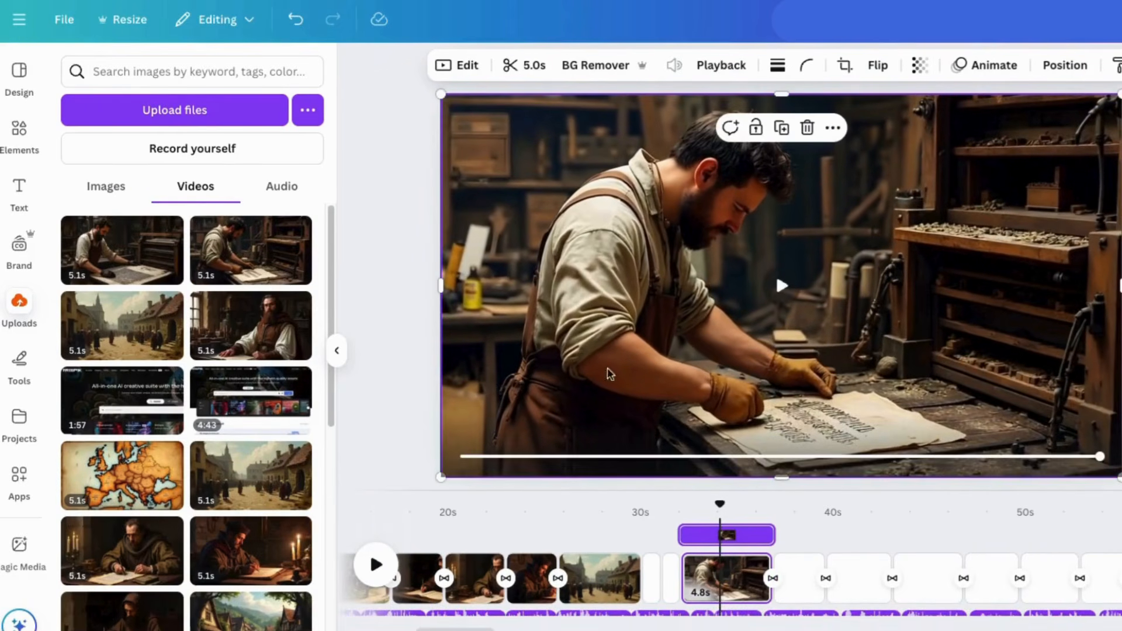
click(296, 19)
click(764, 434)
scroll(875, 325, down, 1)
click(850, 359)
key(ctrl+z)
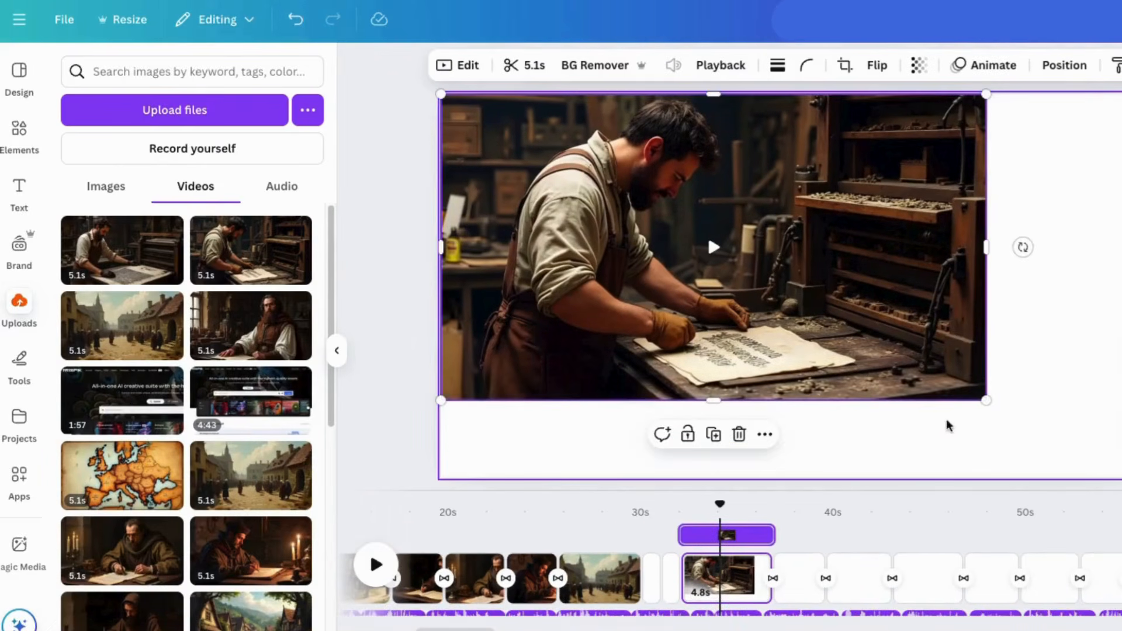
drag(986, 400, 1120, 481)
mouse_move(771, 591)
mouse_down()
mouse_move(742, 601)
mouse_move(770, 596)
mouse_up()
click(694, 253)
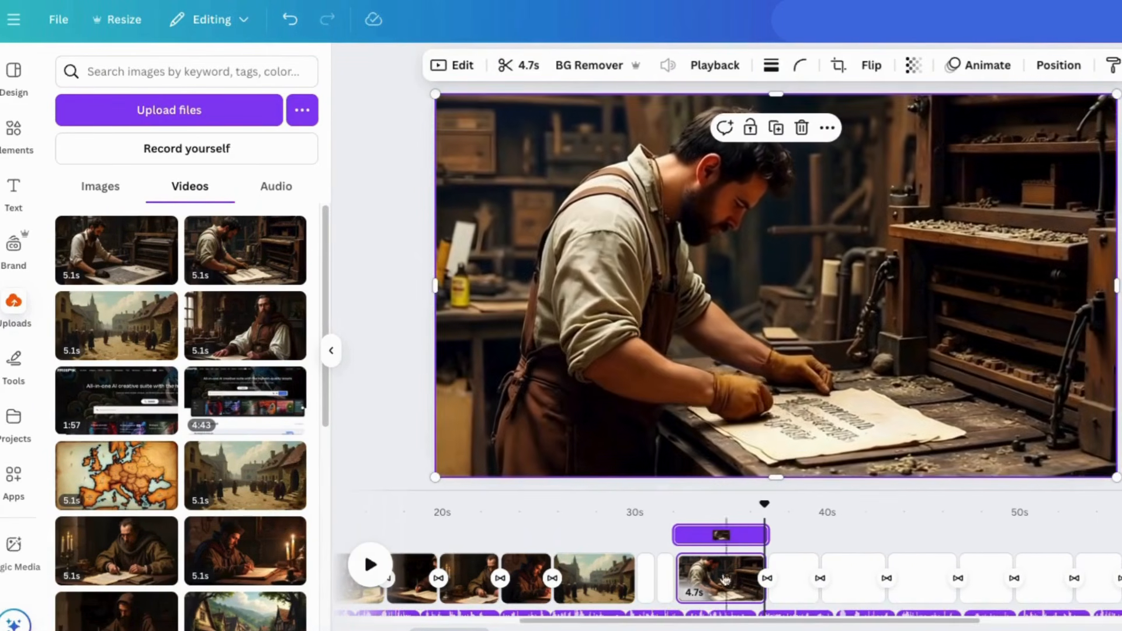
scroll(828, 526, down, 1)
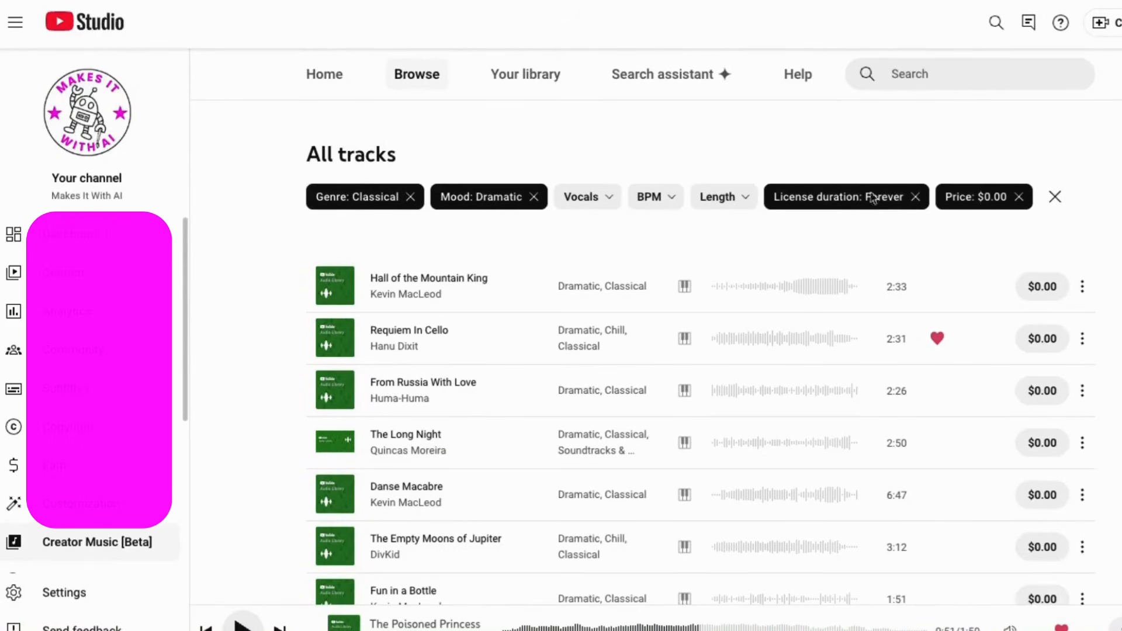
Review the Audio Library's filters and its list of classical, dramatic free tracks.
click(596, 197)
click(689, 203)
click(653, 197)
click(762, 203)
click(477, 198)
click(364, 202)
click(363, 202)
click(299, 219)
scroll(268, 431, down, 8)
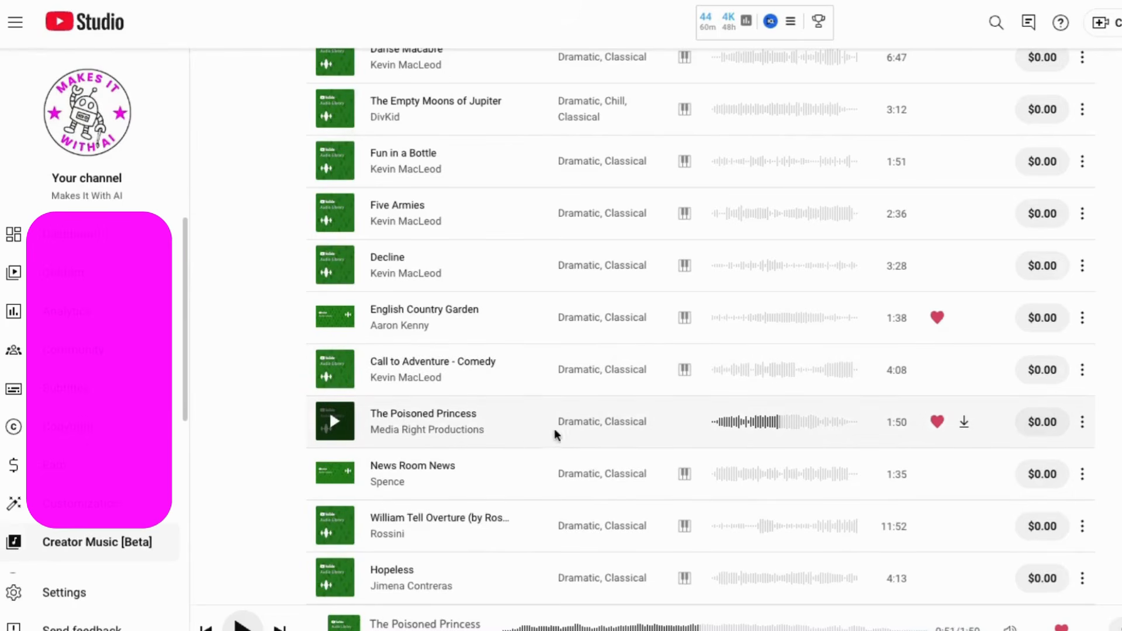
Download The Poisoned Princess track from the Audio Library.
click(964, 423)
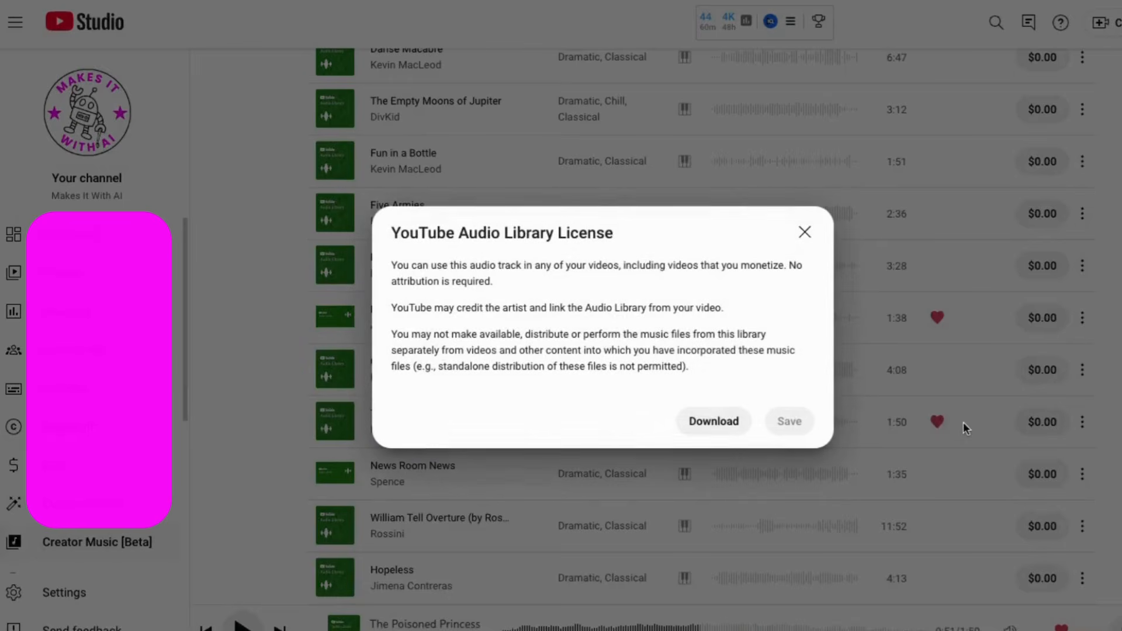
click(714, 421)
click(963, 374)
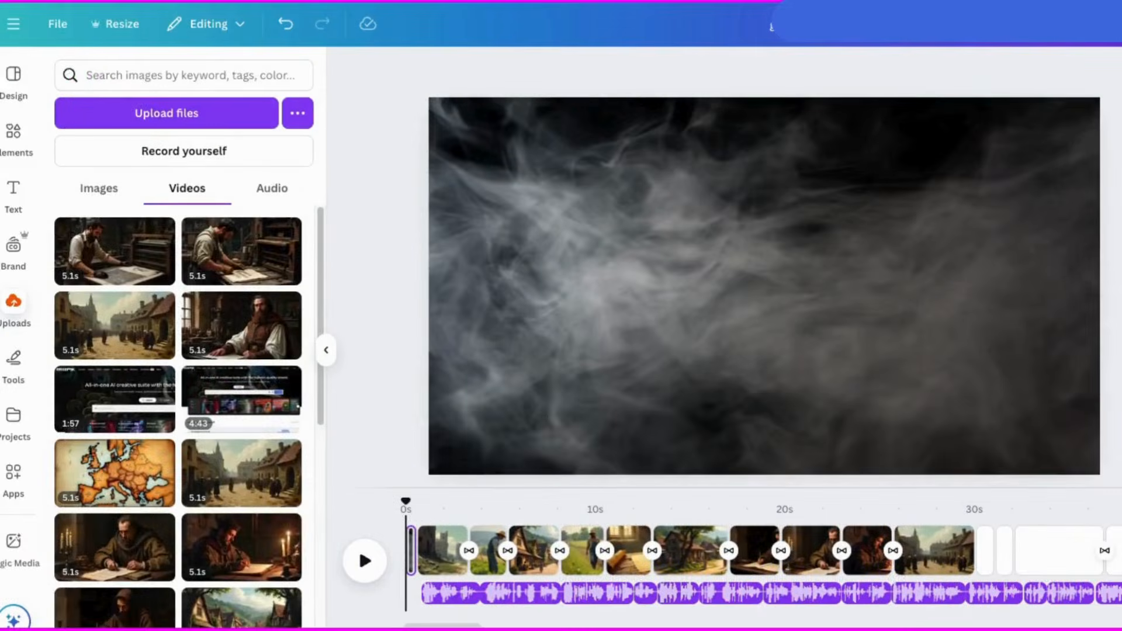
Add the uploaded Poisoned Princess music to the design and set its volume to 30.
click(271, 188)
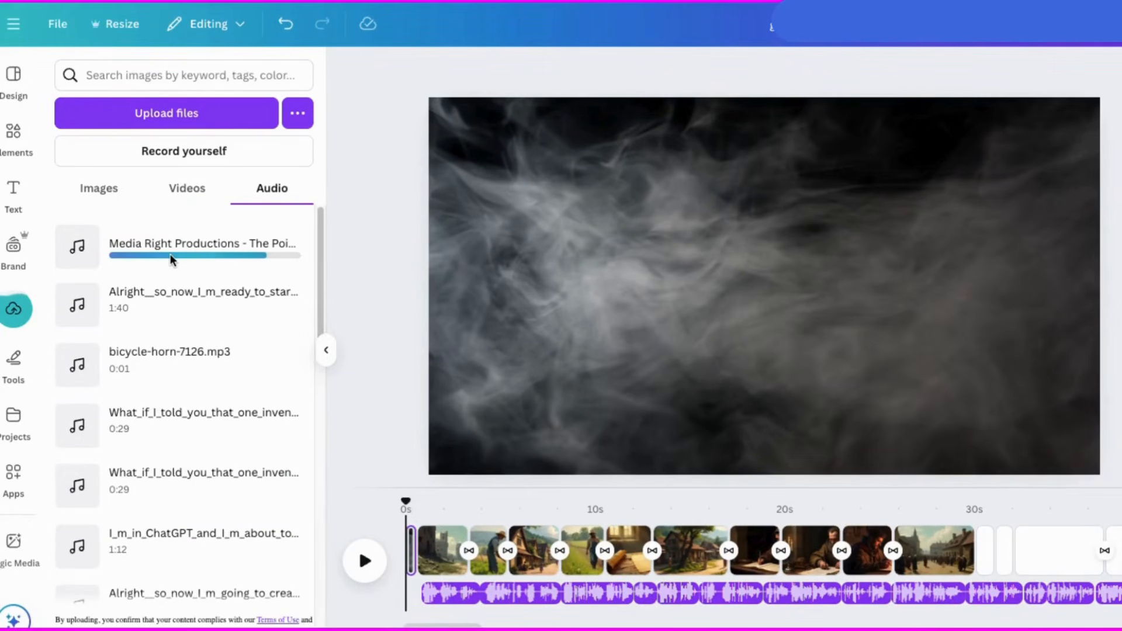
click(153, 240)
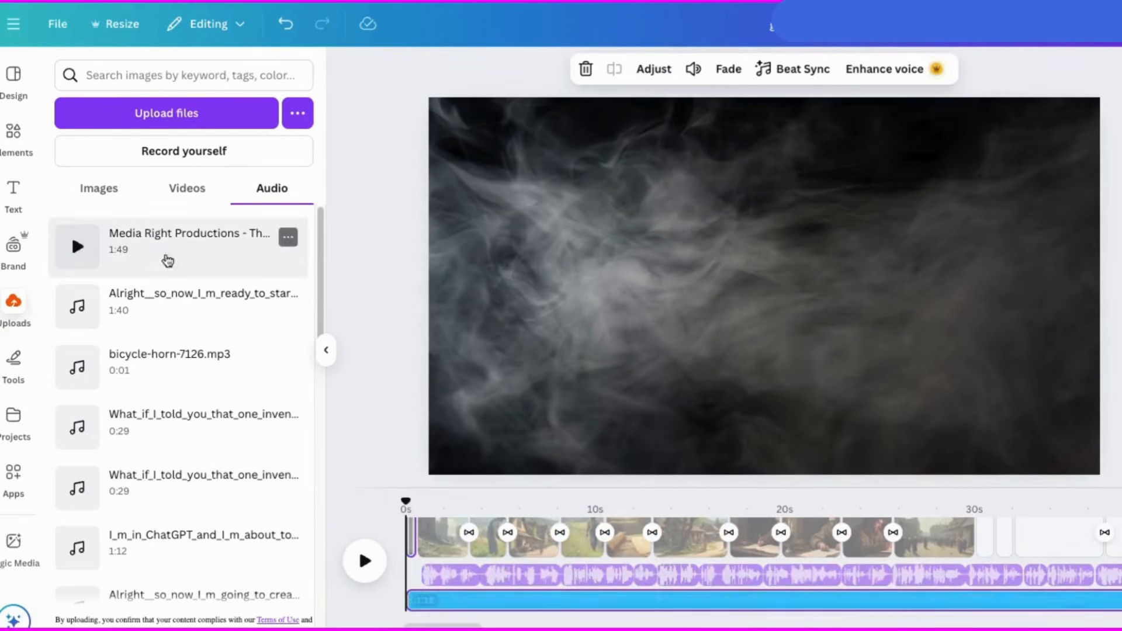
click(693, 68)
drag(648, 121, 622, 135)
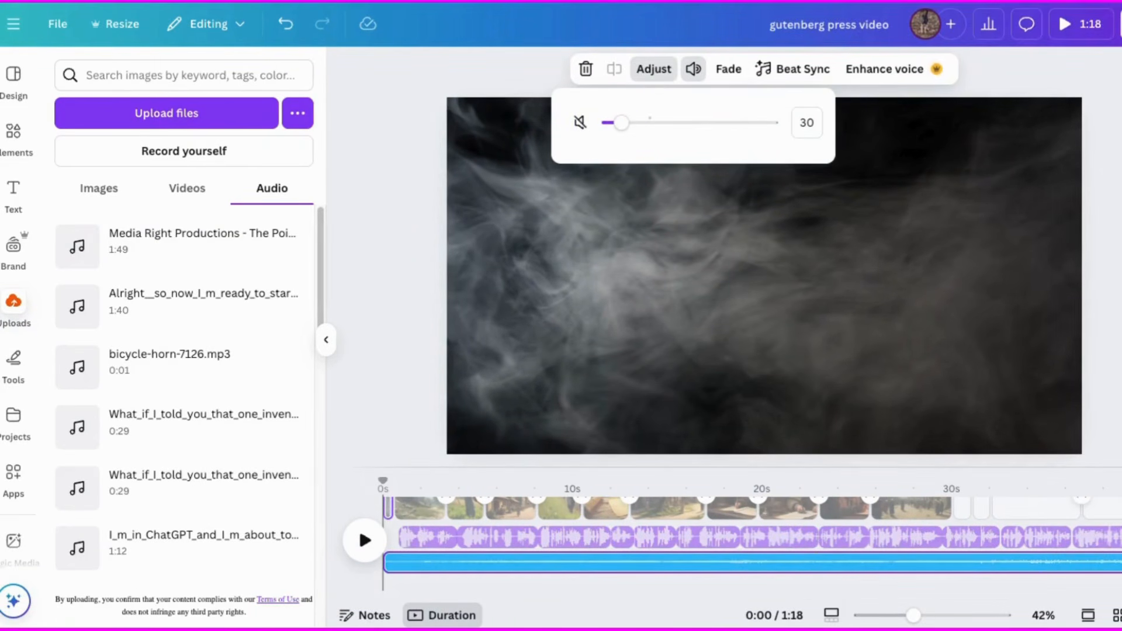
Upload the printing-press and footsteps sound effects, add the people-walking-on-small-stones clip, and lower its volume.
drag(1117, 234, 134, 219)
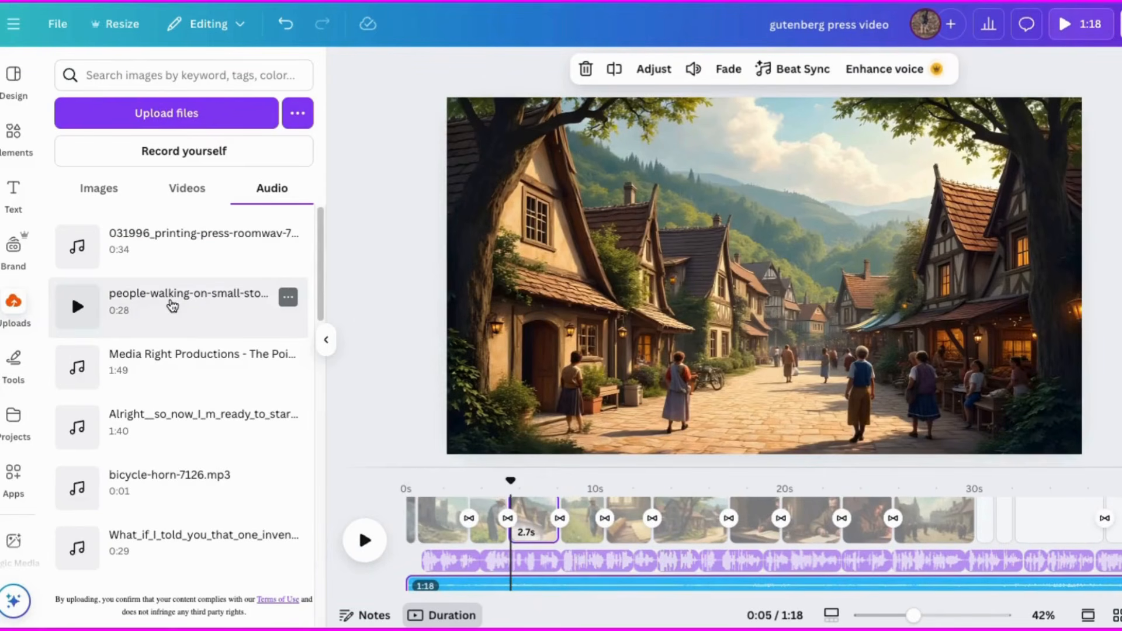
click(172, 306)
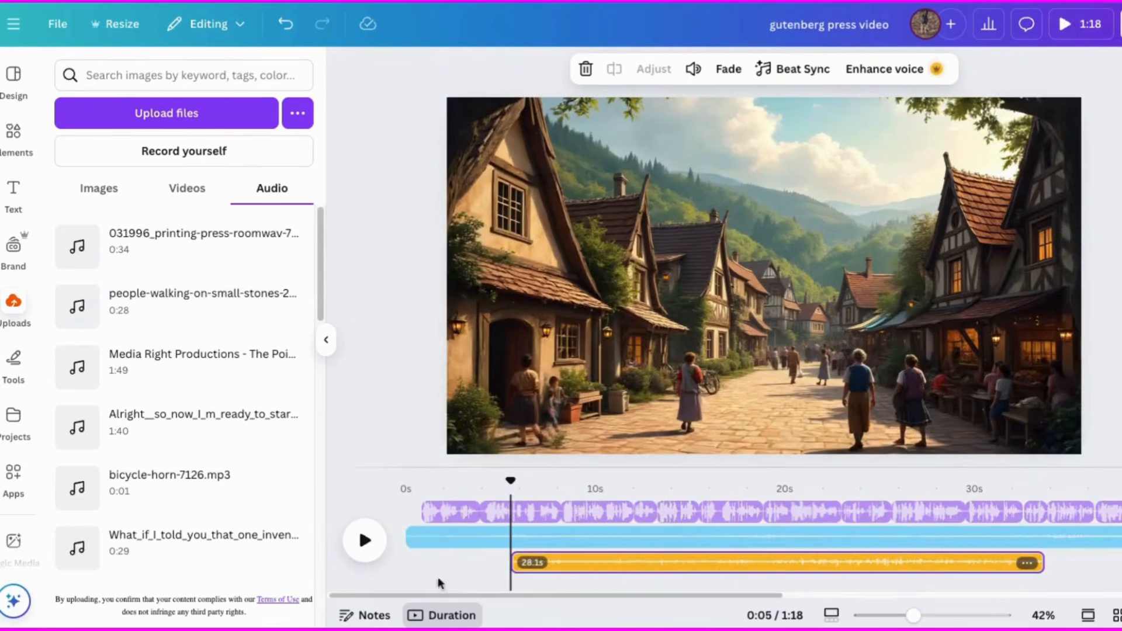
click(596, 564)
click(694, 69)
drag(641, 132, 619, 123)
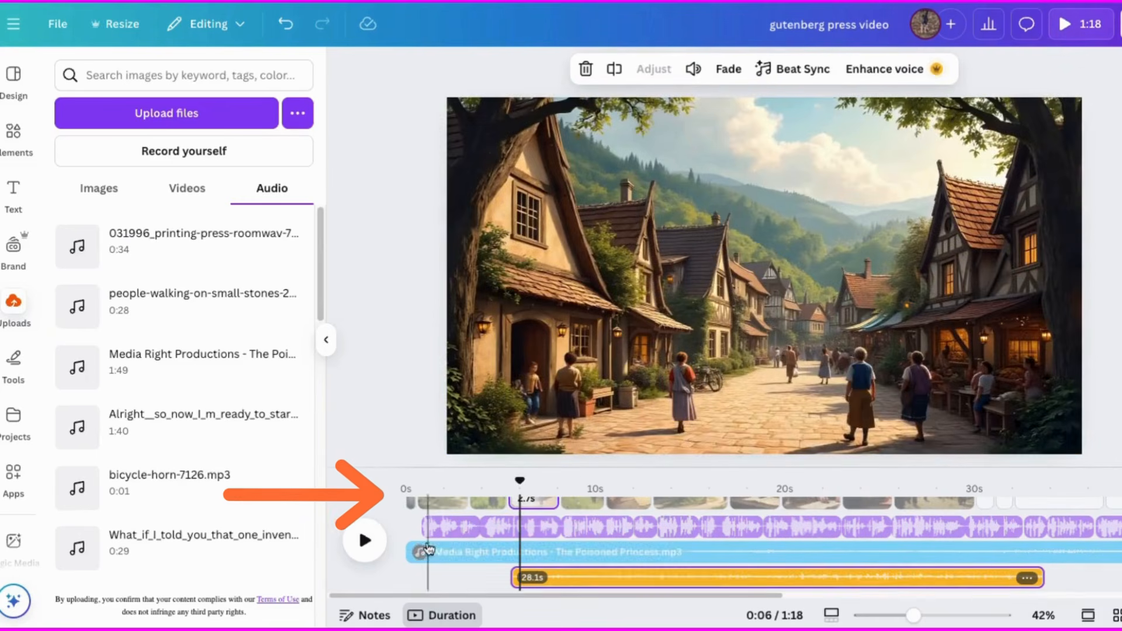
Preview the footsteps sound and split its audio track at the playhead.
click(367, 543)
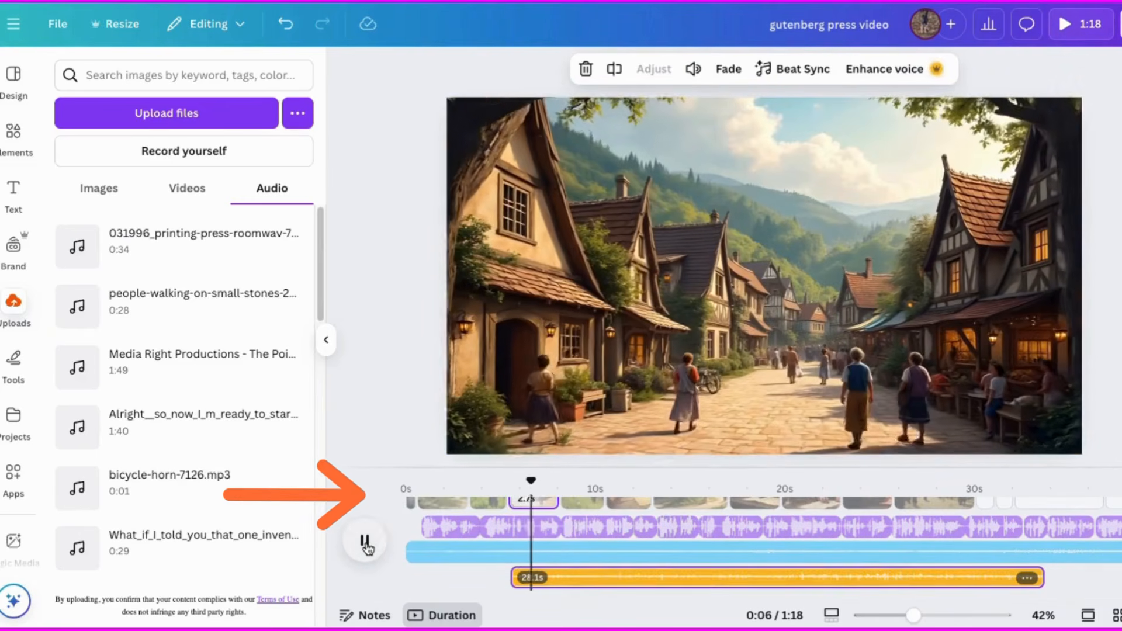
click(367, 545)
right_click(561, 582)
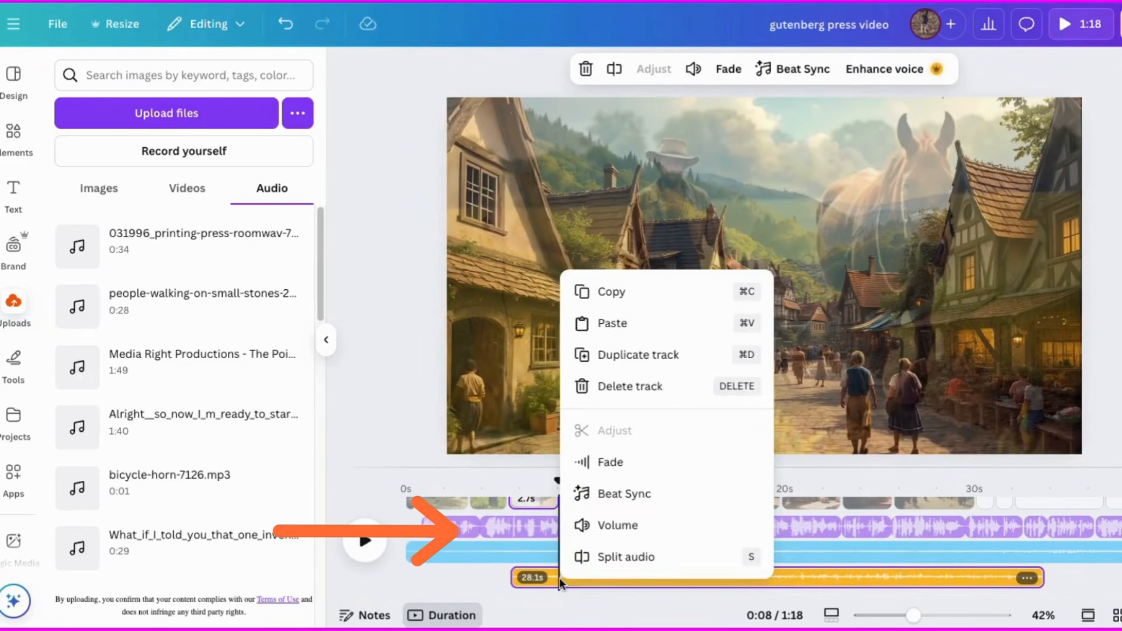
click(608, 556)
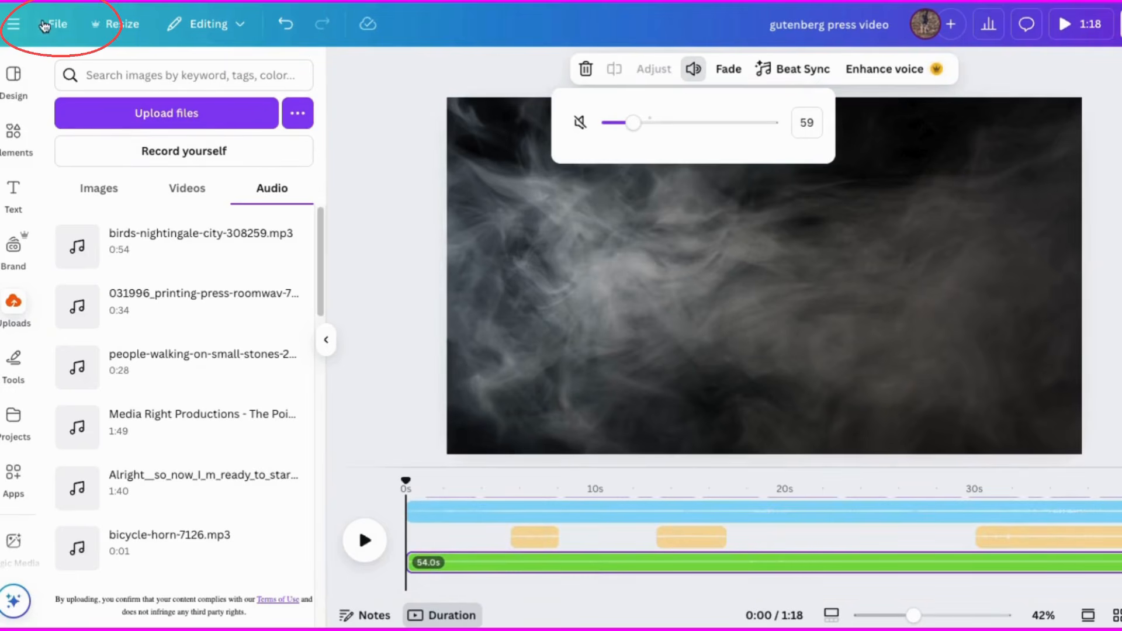
Open the download options for the finished gutenberg press video.
click(57, 23)
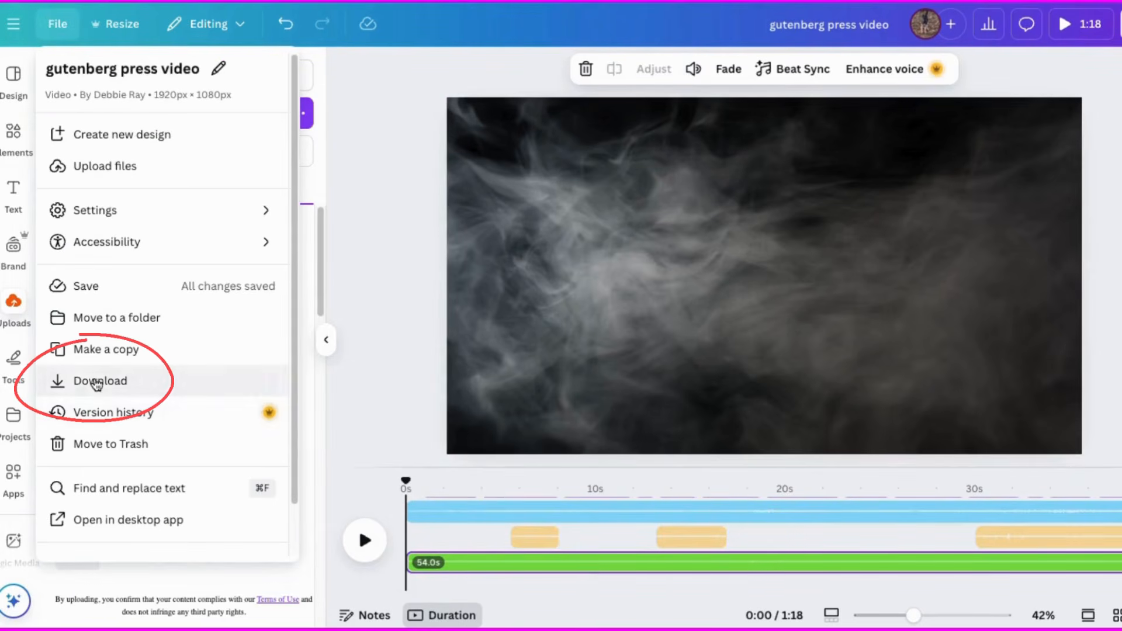
click(98, 381)
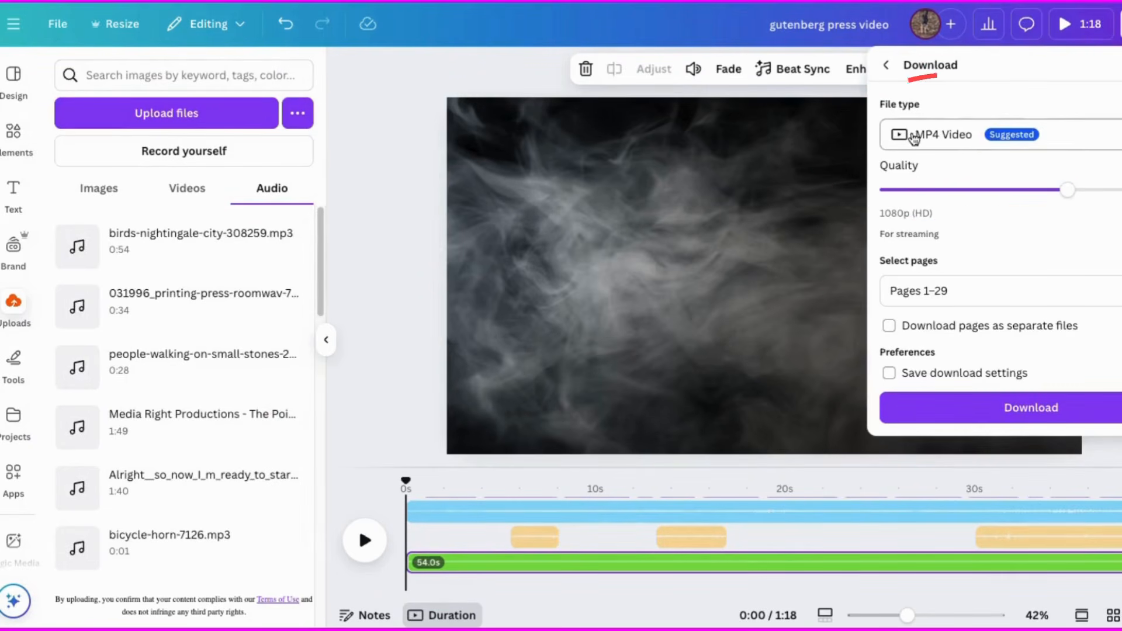